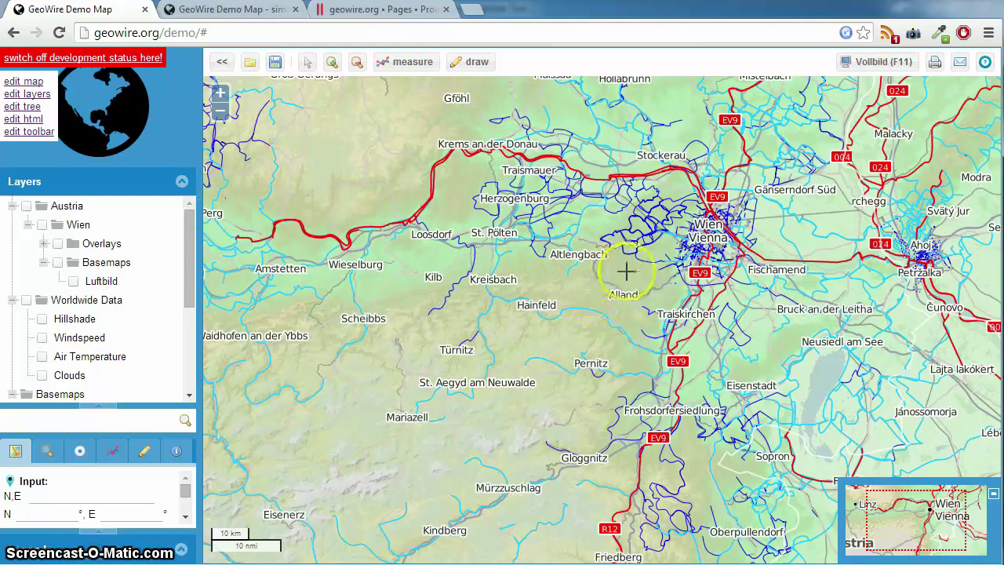
Pan toward Vienna and zoom out until Austria, Czech Republic, Slovakia, Hungary and Slovenia are visible
scroll(615, 285, down, 2)
scroll(534, 396, up, 2)
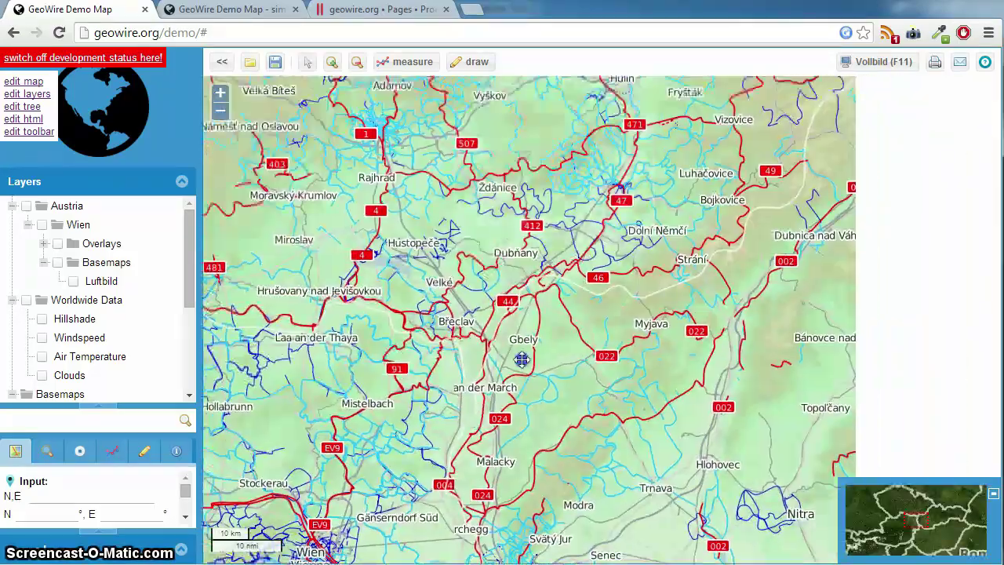
click(534, 396)
drag(534, 397, 455, 541)
scroll(481, 284, up, 2)
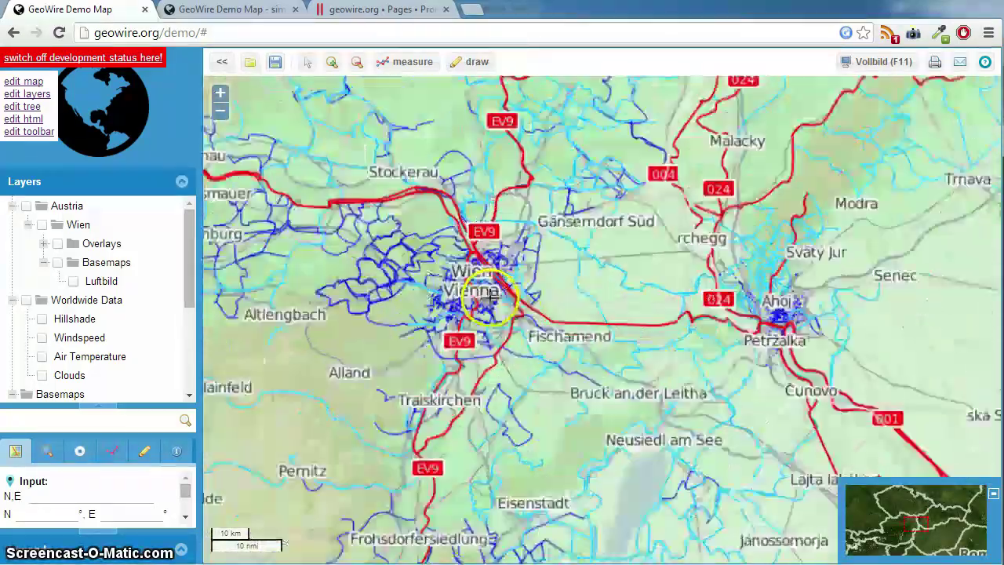
scroll(481, 284, down, 4)
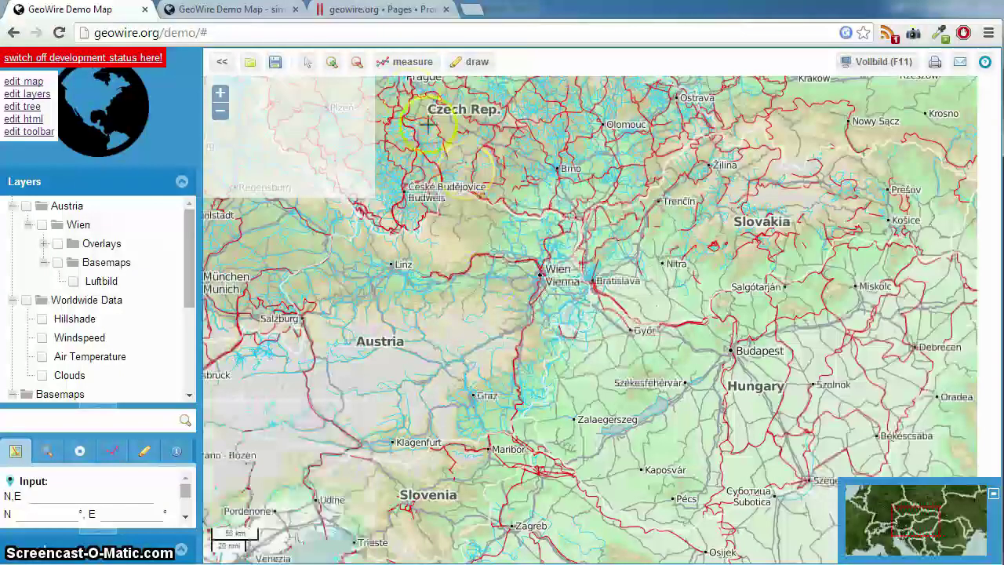
click(408, 66)
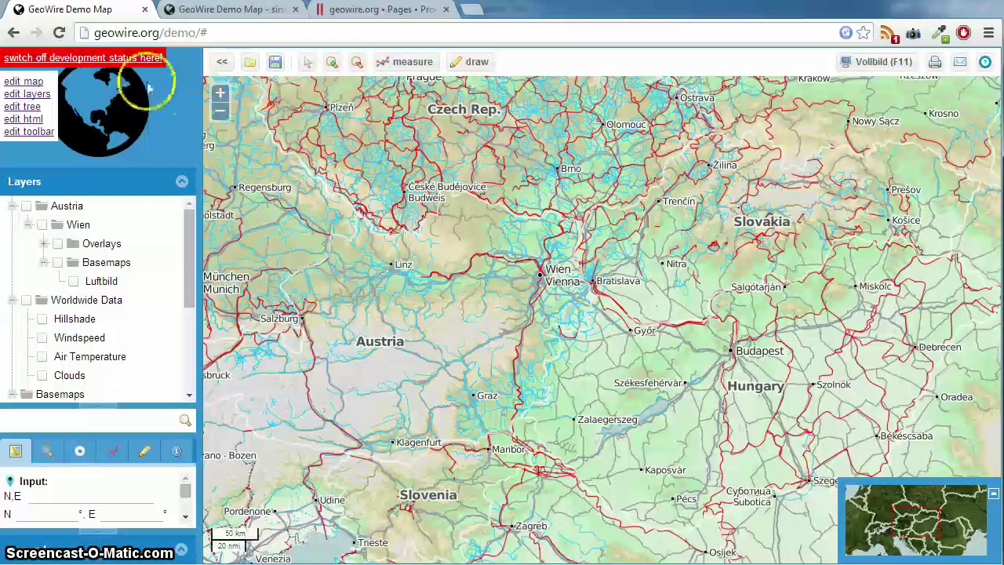
click(221, 66)
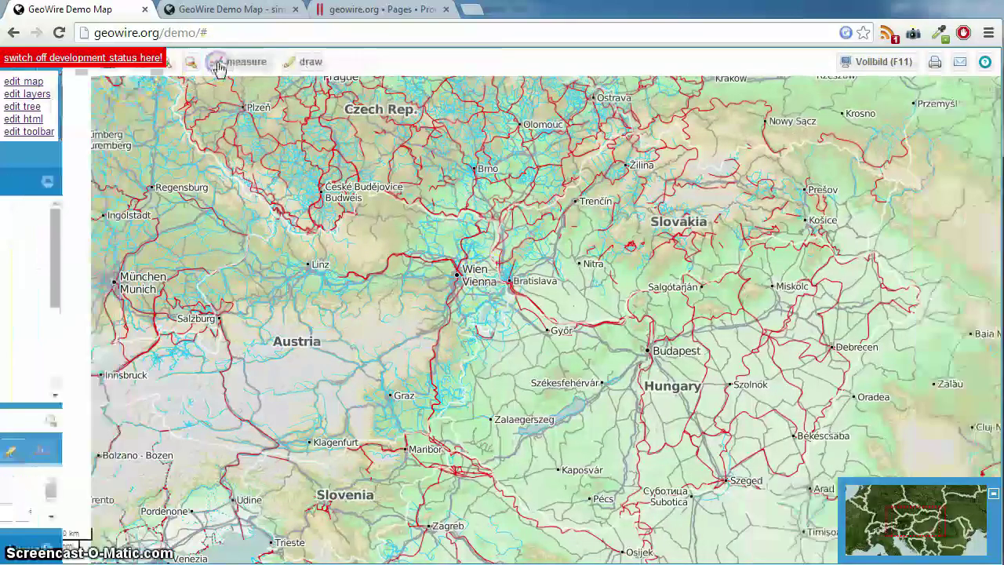
click(57, 72)
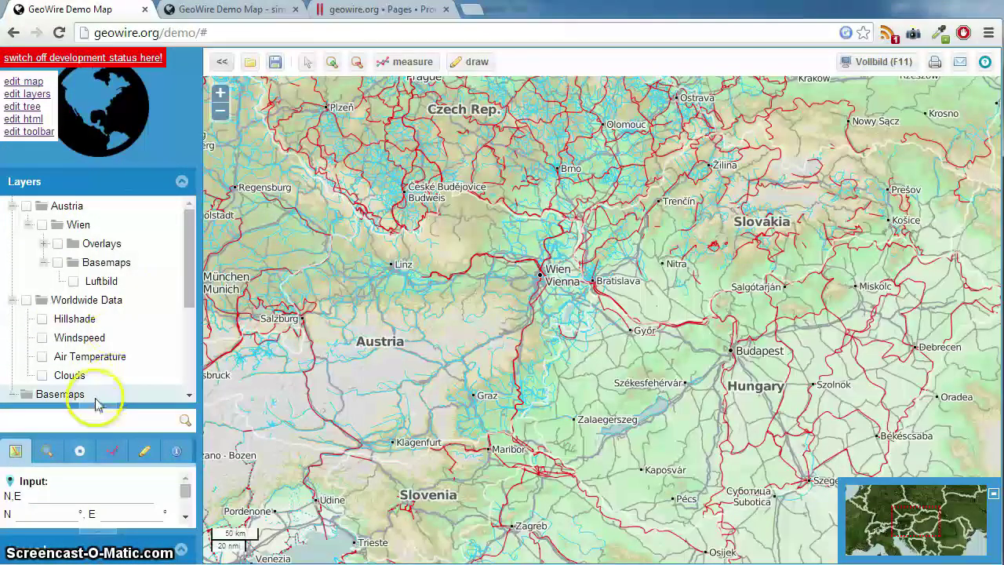
click(182, 182)
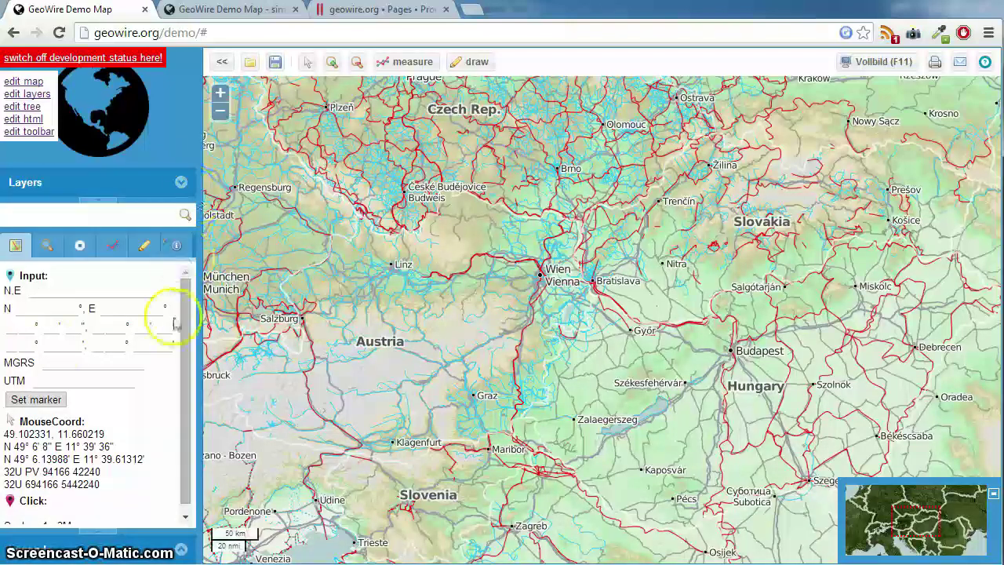
click(80, 246)
click(112, 246)
click(160, 248)
click(182, 488)
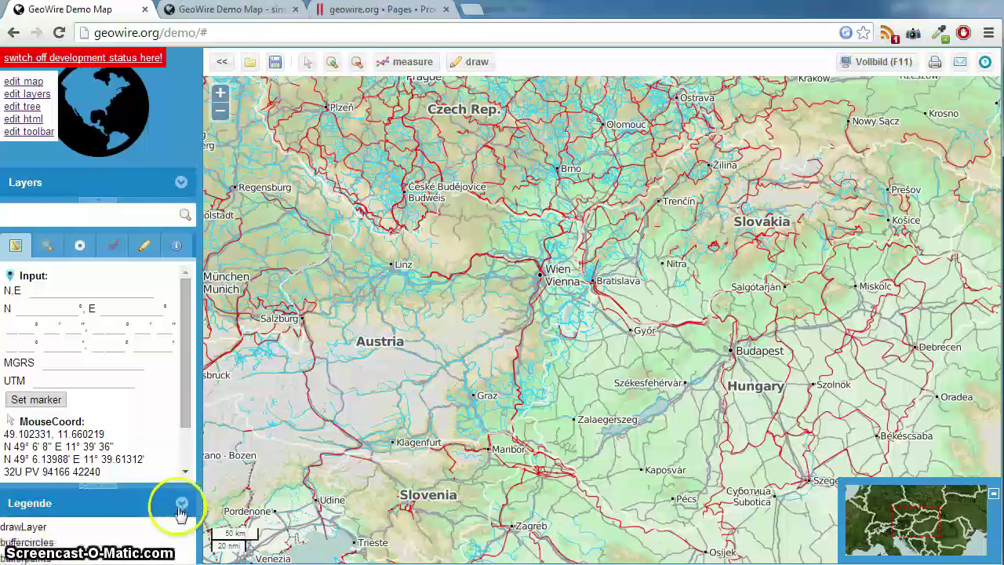
click(180, 510)
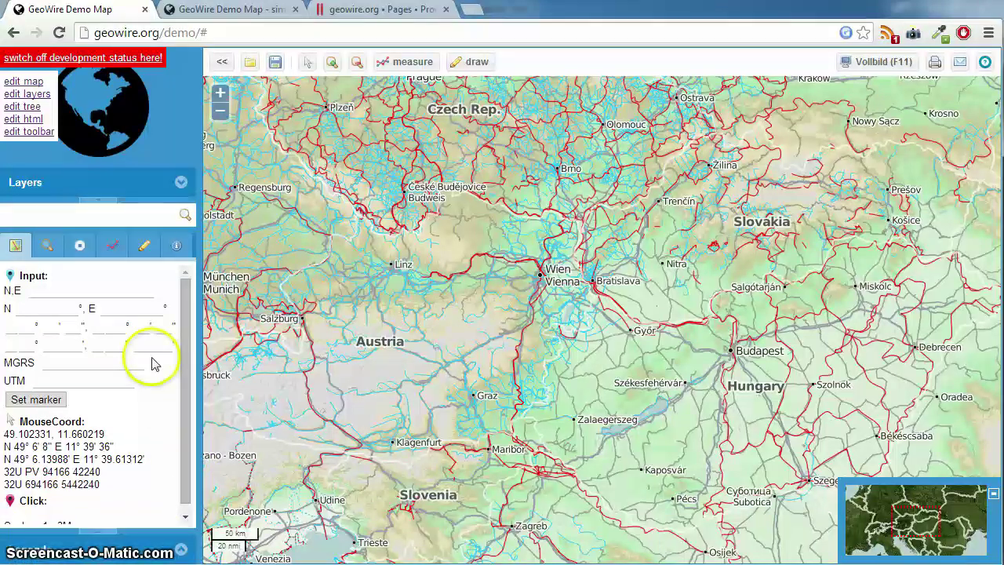
click(181, 181)
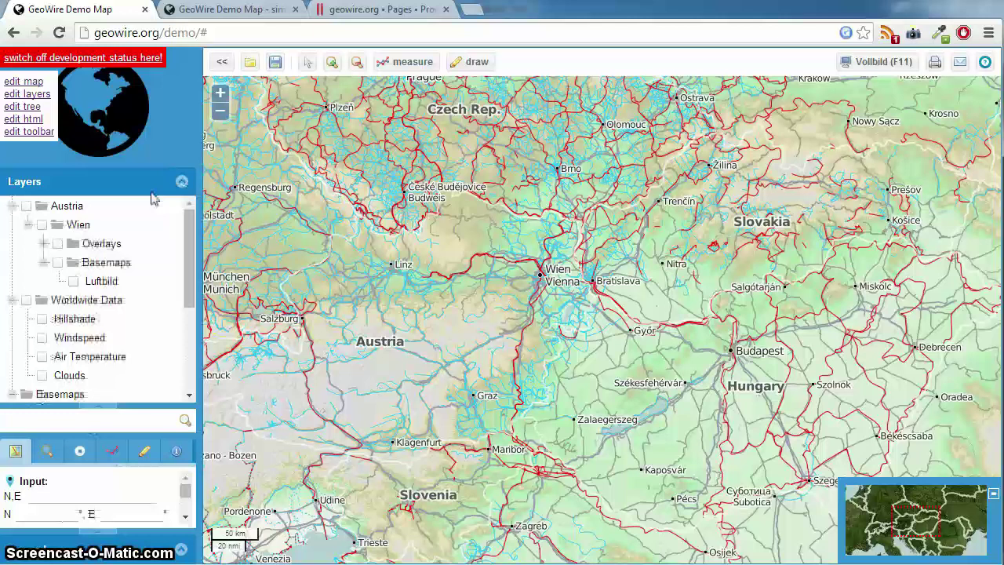
Collapse the Austria and Worldwide Data layer groups and expand the Basemaps list
click(11, 206)
click(13, 227)
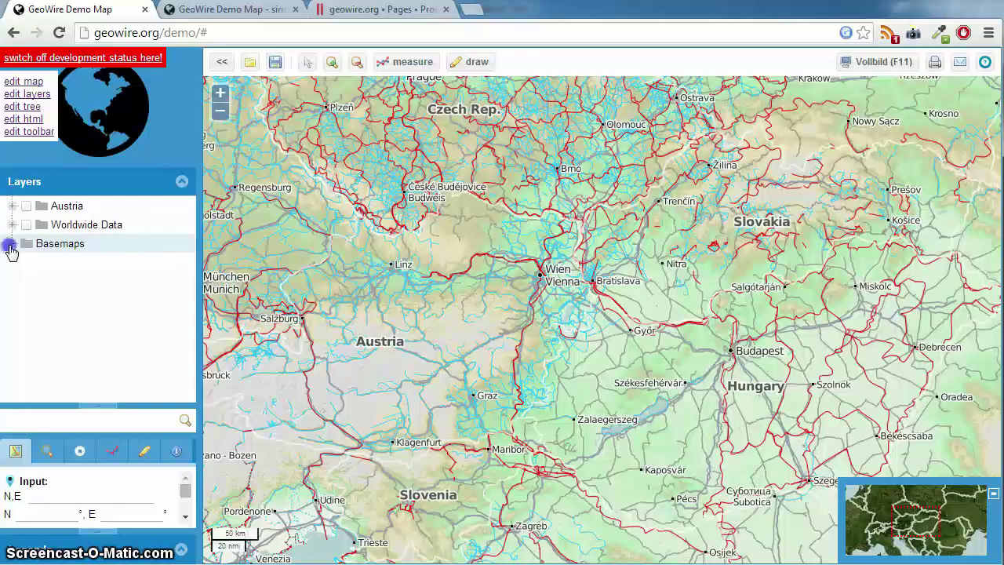
click(10, 245)
scroll(102, 271, down, 1)
scroll(78, 299, up, 1)
scroll(67, 290, down, 1)
Cycle through OpenStreetMap, Google Physical and Google Streets, settling on Bing Aerial, then fold Basemaps
click(42, 376)
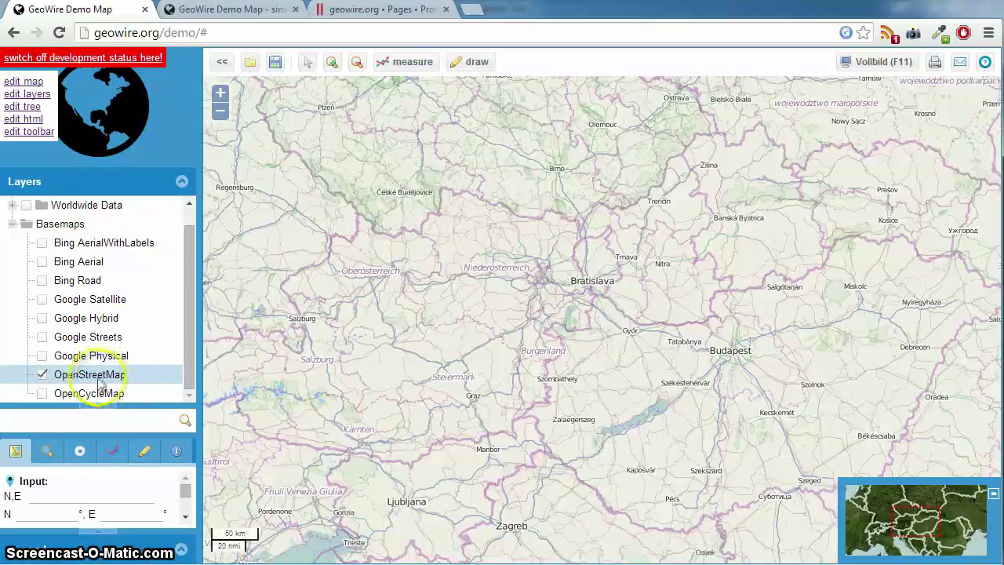
click(43, 357)
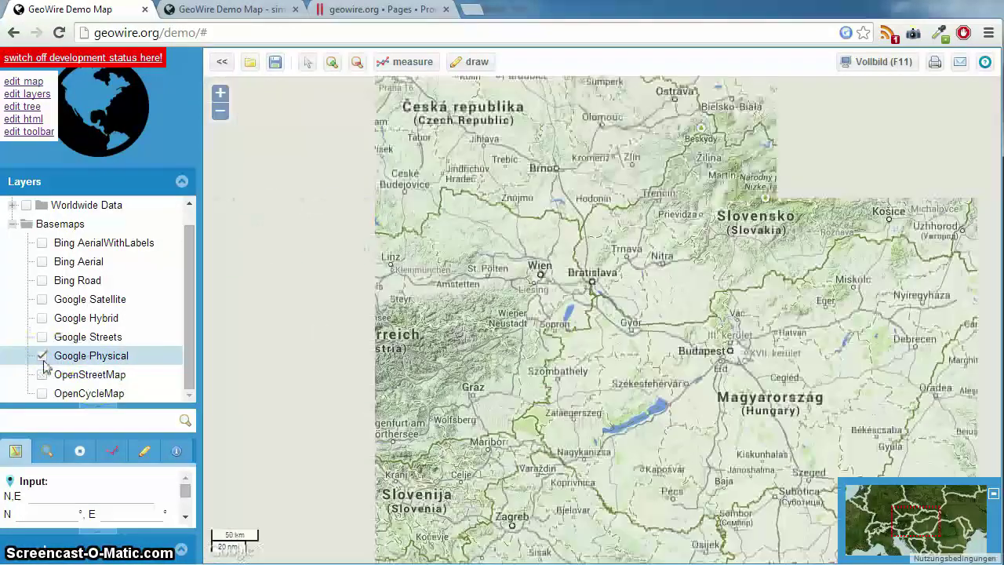
click(43, 338)
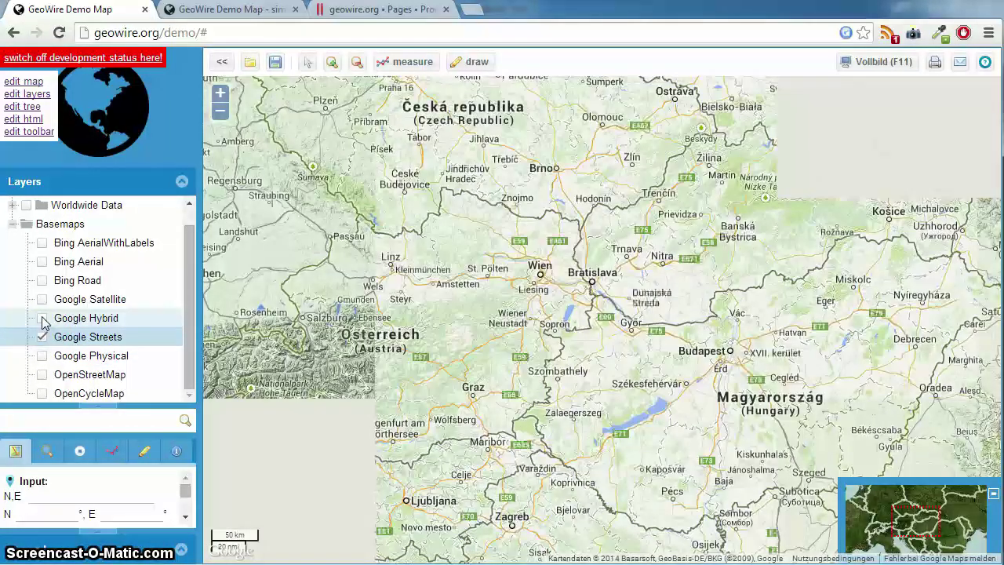
click(43, 264)
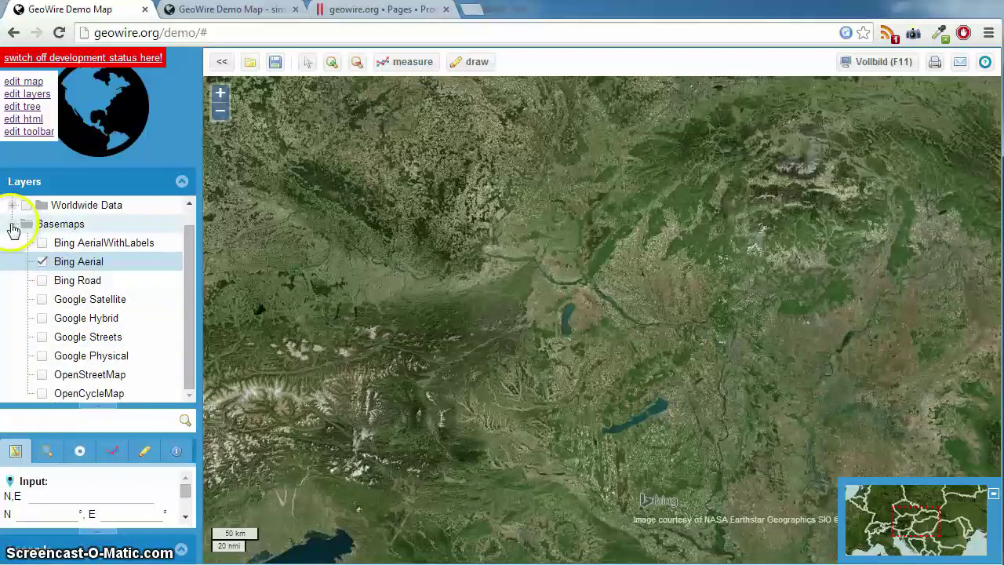
click(13, 224)
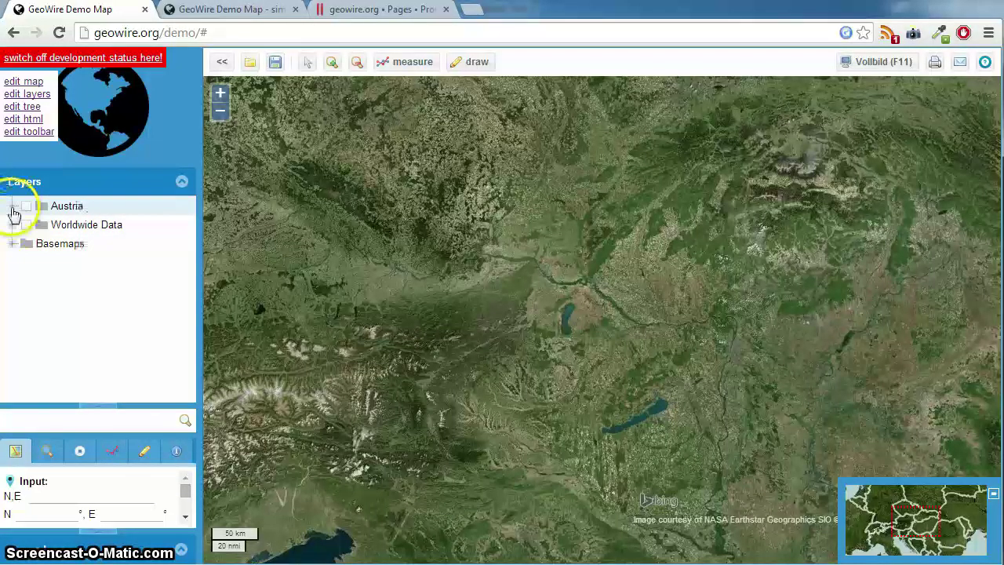
Expand Austria and Wien's overlays, then switch the background map to OpenCycleMap
click(12, 206)
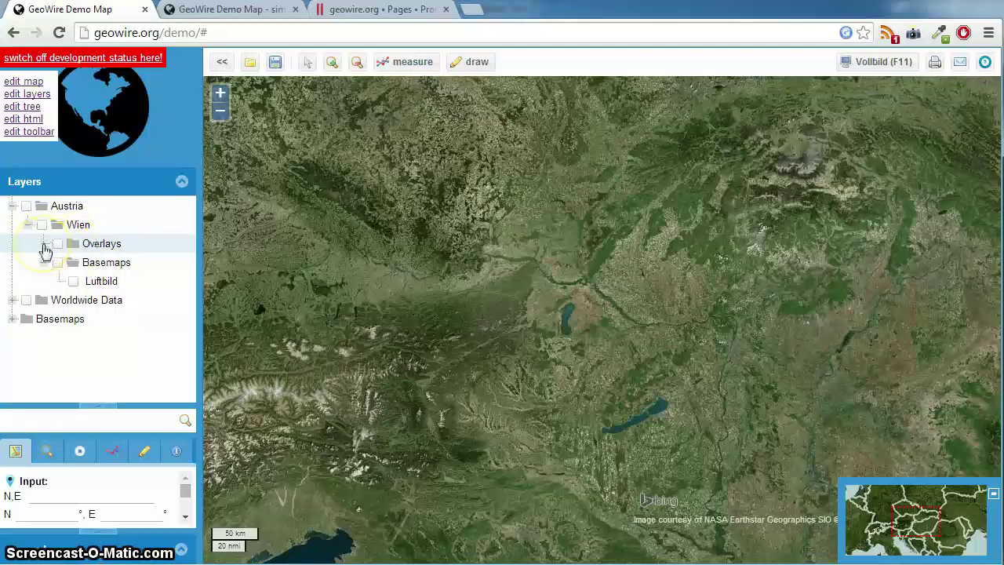
click(44, 244)
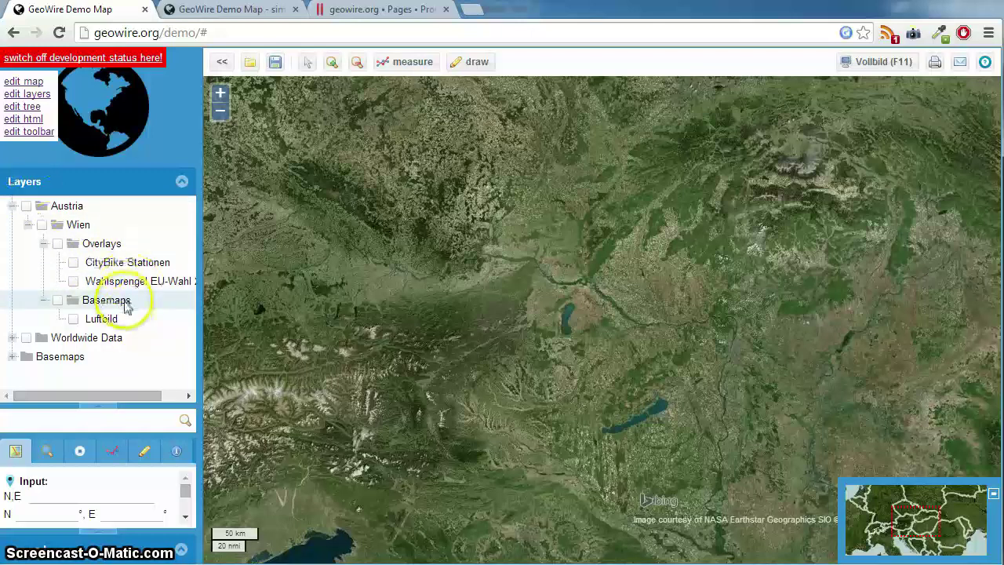
click(13, 357)
scroll(45, 321, down, 3)
click(42, 380)
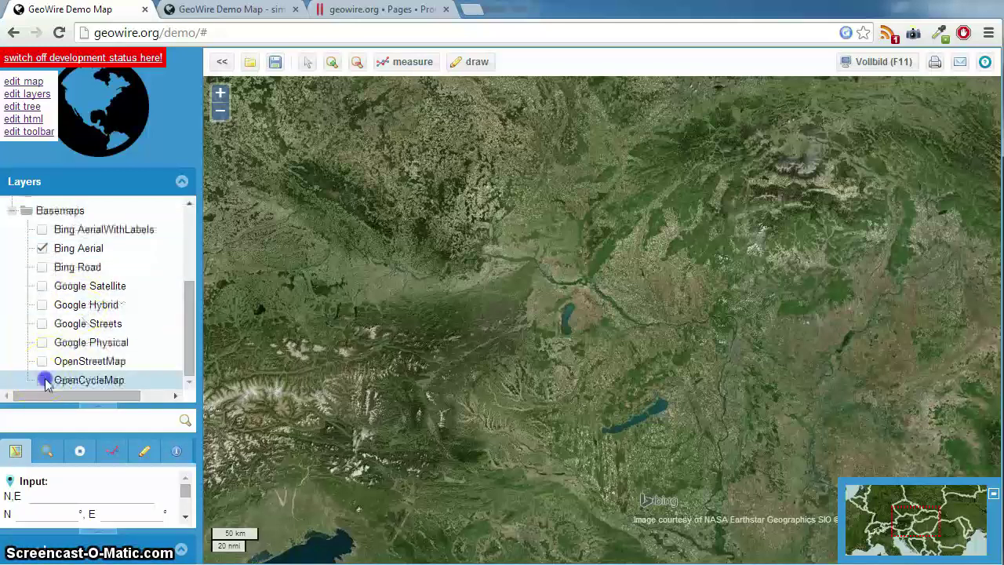
scroll(62, 291, up, 3)
Turn on the Vienna Luftbild aerial layer, try 50% transparency, then switch it off again
click(73, 318)
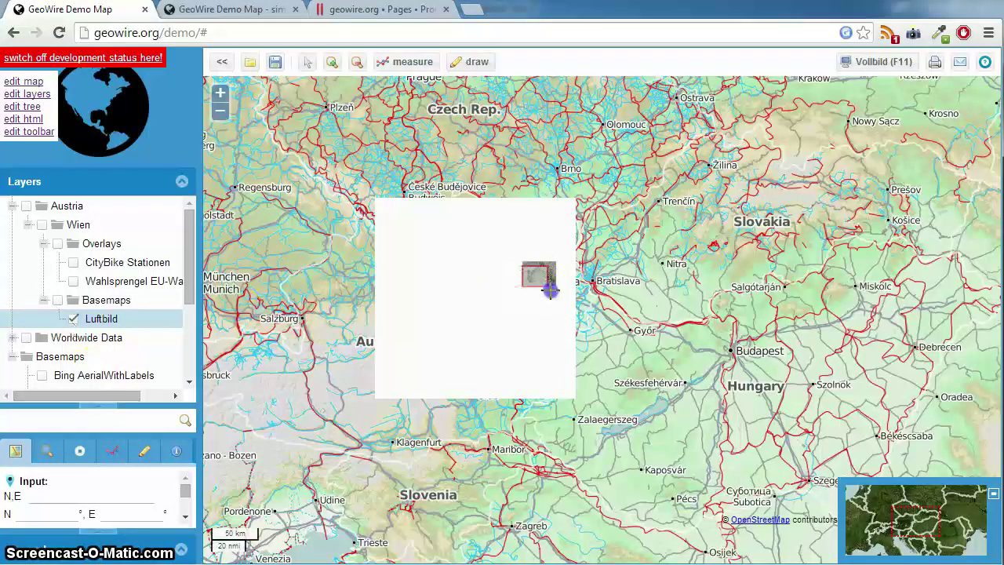
scroll(555, 284, up, 5)
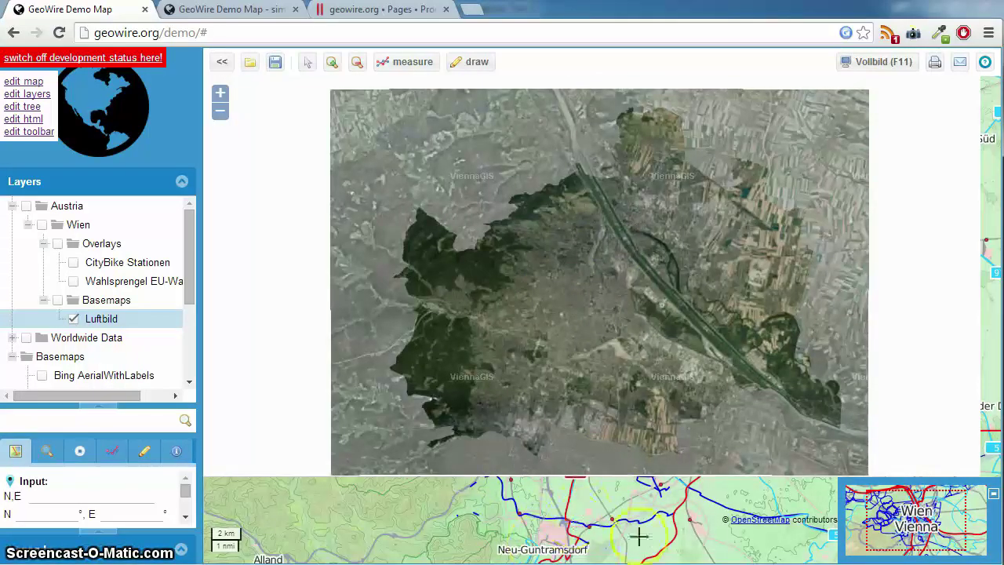
click(92, 322)
mouse_move(161, 346)
mouse_down()
mouse_move(259, 346)
mouse_move(99, 347)
mouse_move(175, 355)
mouse_up()
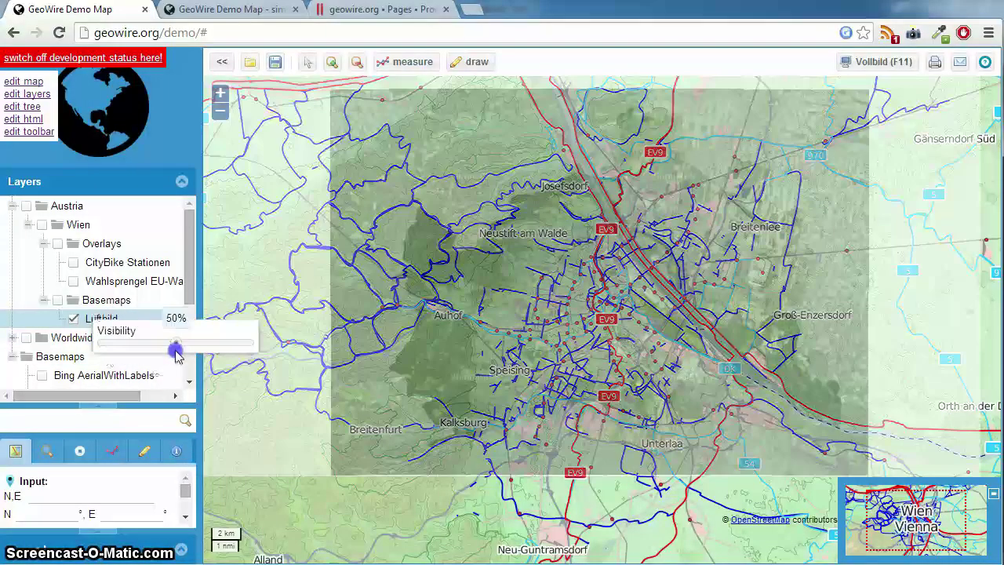
scroll(513, 359, down, 3)
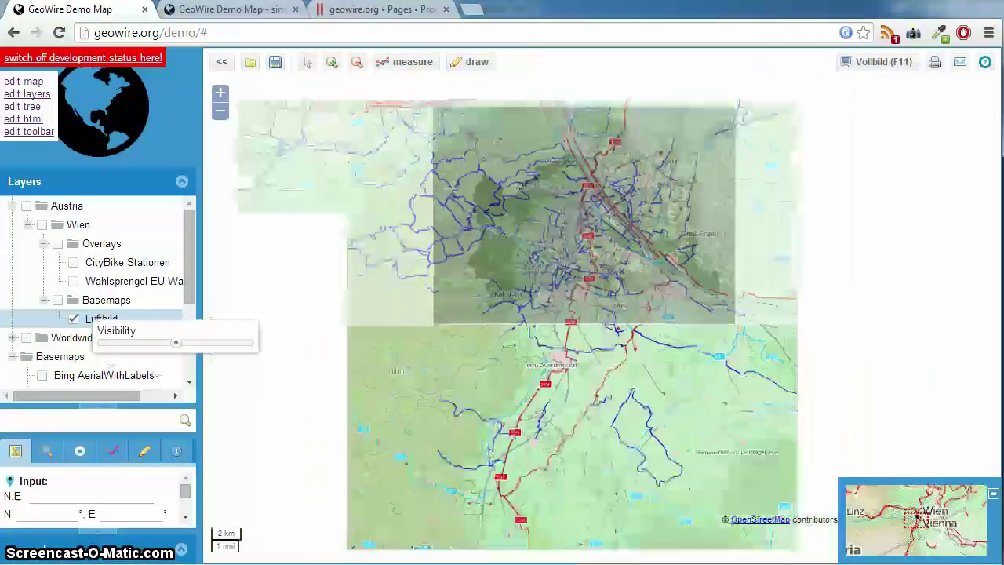
scroll(529, 254, up, 4)
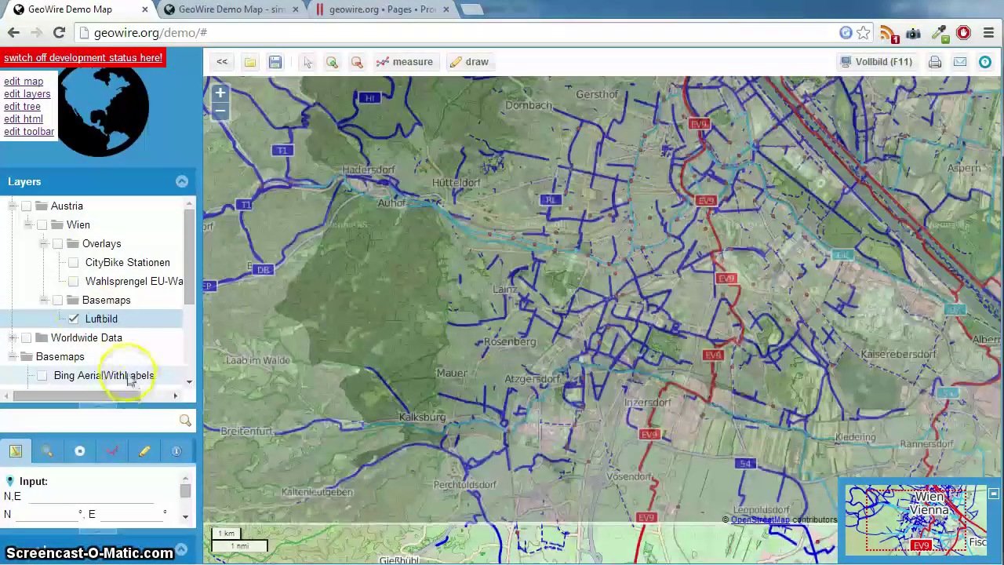
click(73, 319)
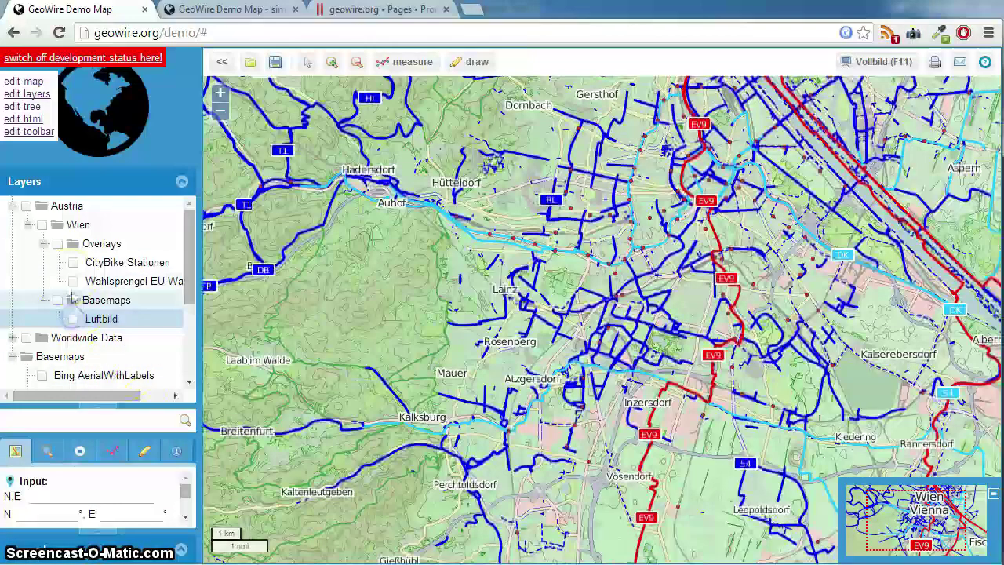
Show the Wahlsprengel EU-Wahl overlay, adjust its opacity with the Visibility slider, then hide it
click(73, 282)
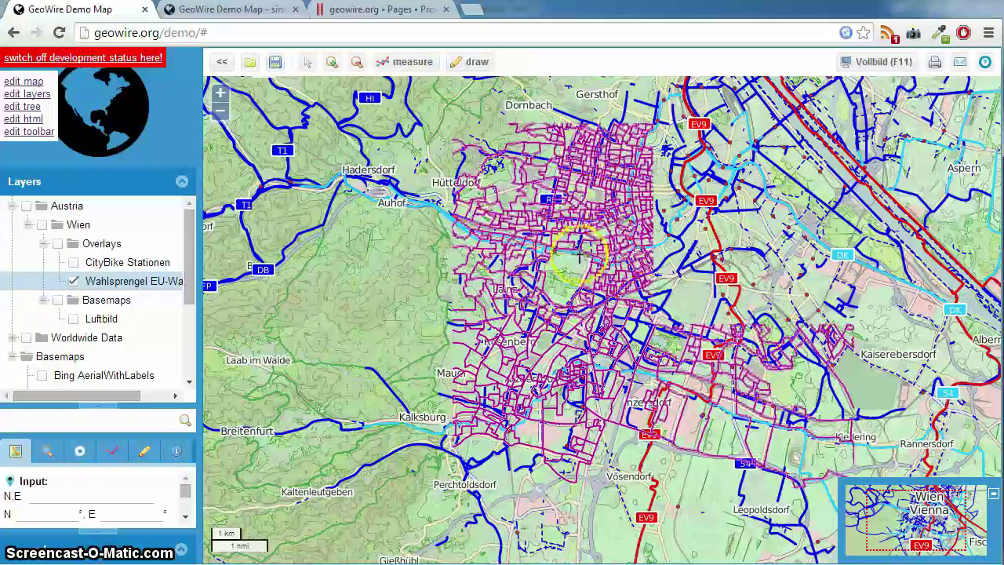
drag(595, 234, 543, 331)
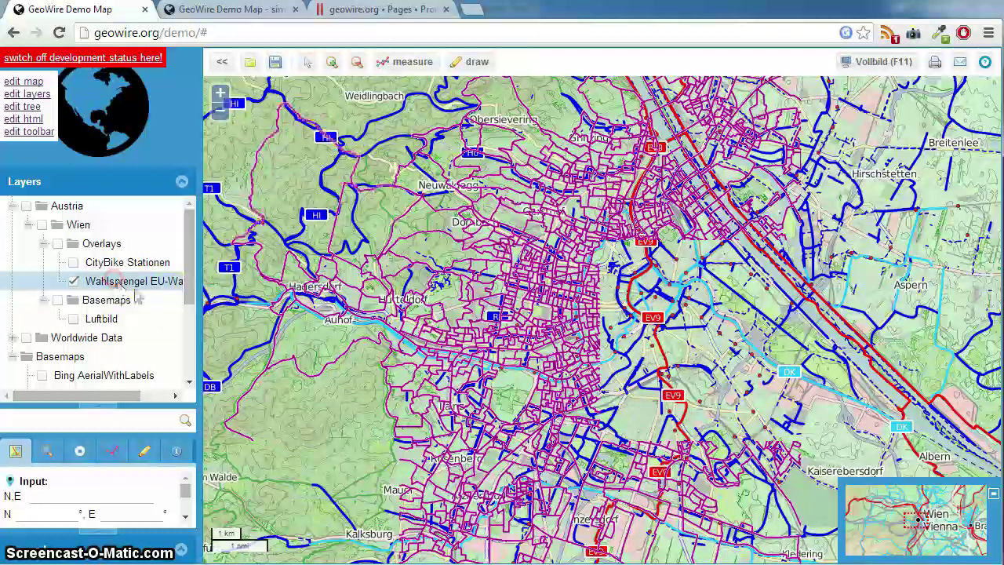
right_click(117, 283)
click(186, 302)
drag(180, 305, 247, 306)
click(174, 294)
click(73, 281)
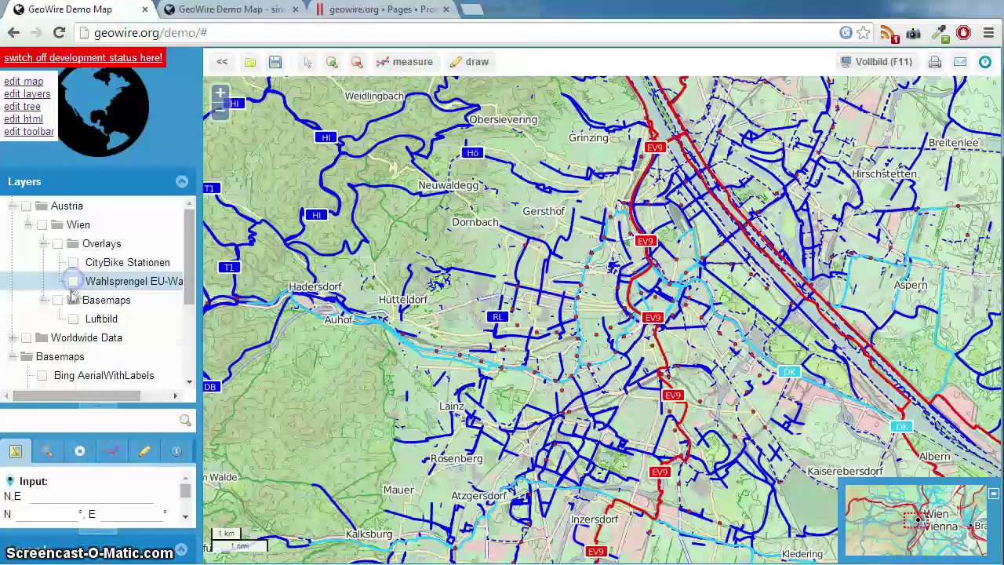
Collapse Austria, expand Worldwide Data and turn on the Hillshade relief layer
click(11, 206)
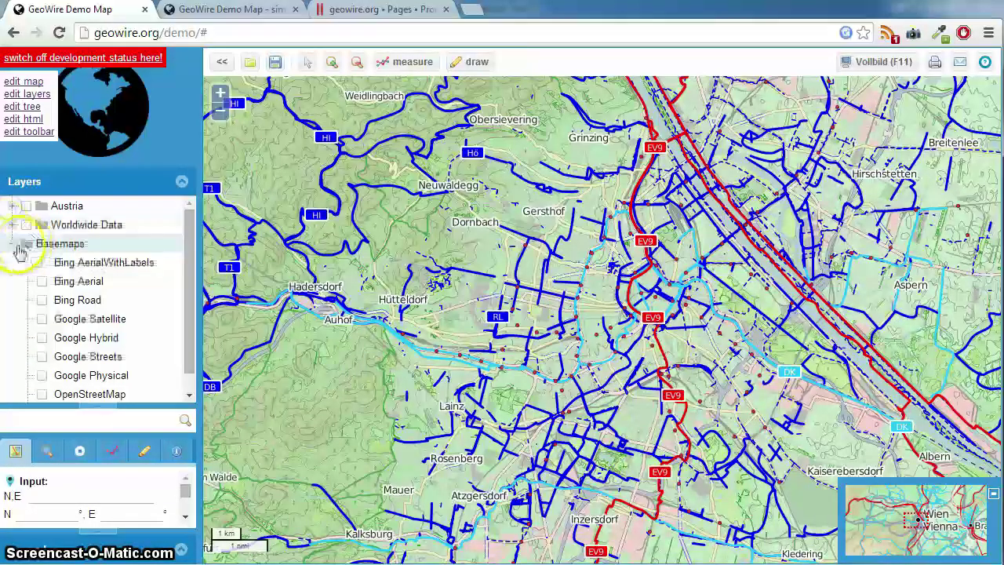
click(13, 224)
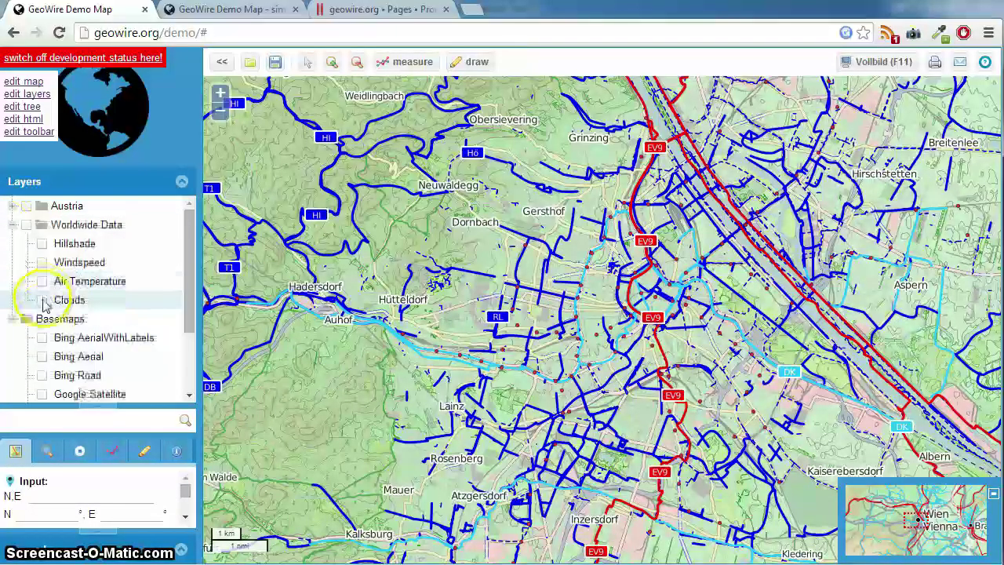
click(42, 243)
Pan and zoom out to all of Europe, collapsing the layer list to show coordinate input
drag(431, 332, 506, 457)
scroll(585, 291, down, 1)
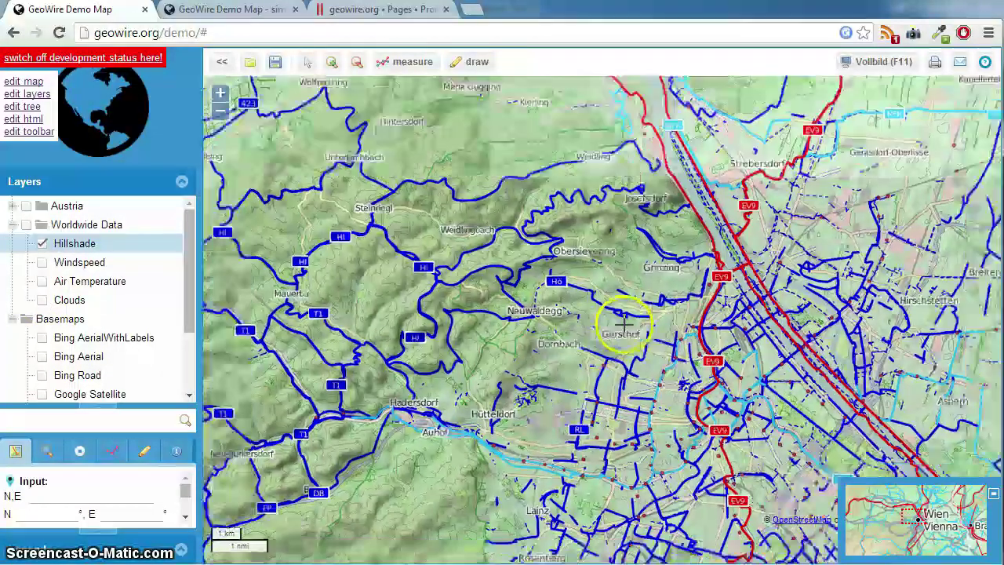
scroll(585, 290, down, 7)
click(181, 182)
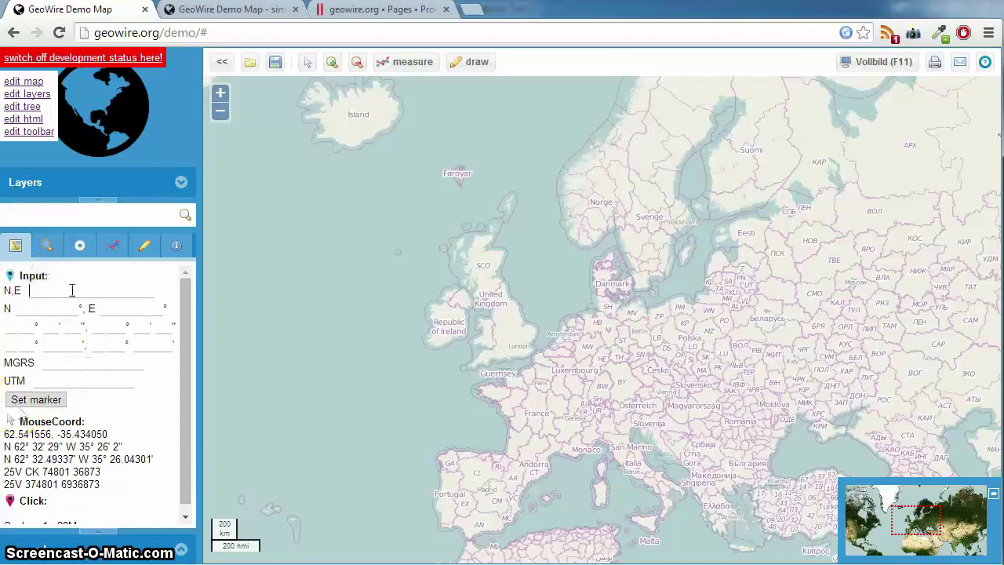
Set a marker at 48,16 and centre and zoom the map on it
text(48,16)
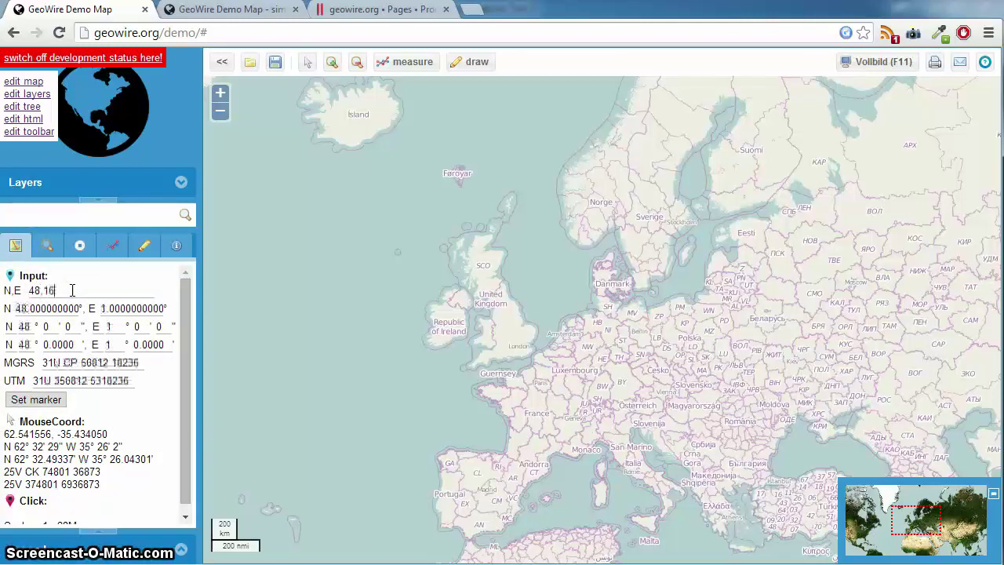
click(36, 399)
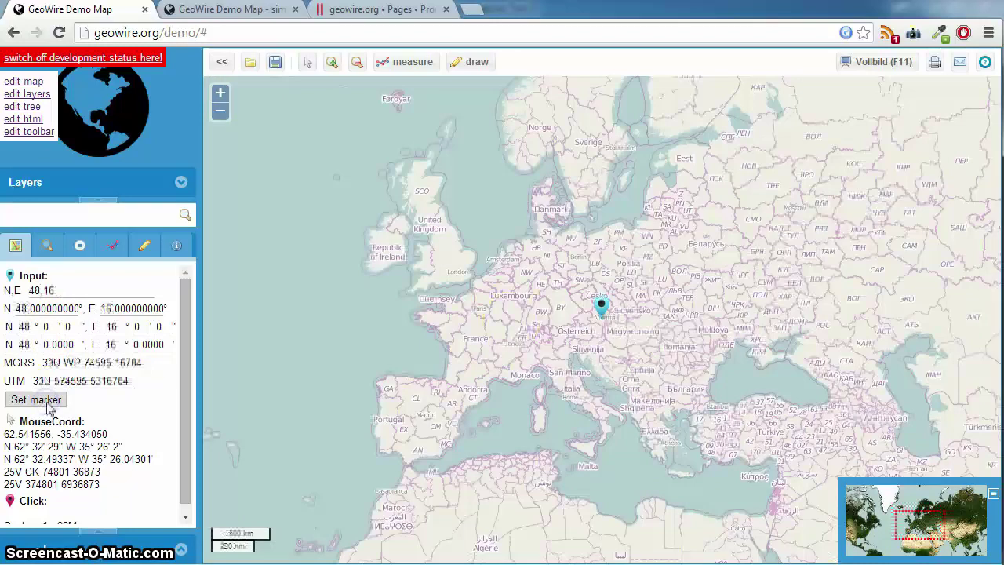
scroll(597, 314, up, 10)
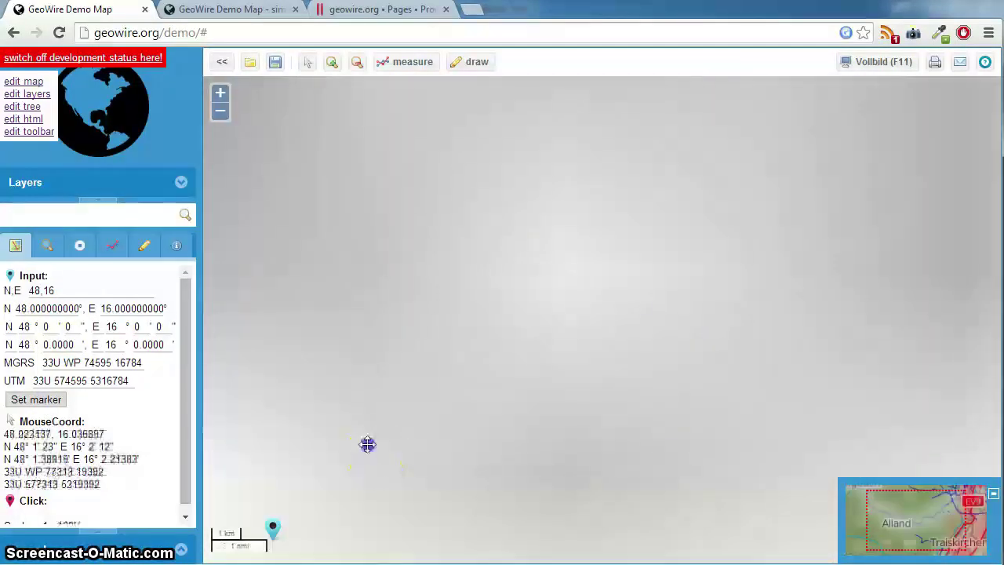
drag(368, 444, 589, 298)
double_click(572, 309)
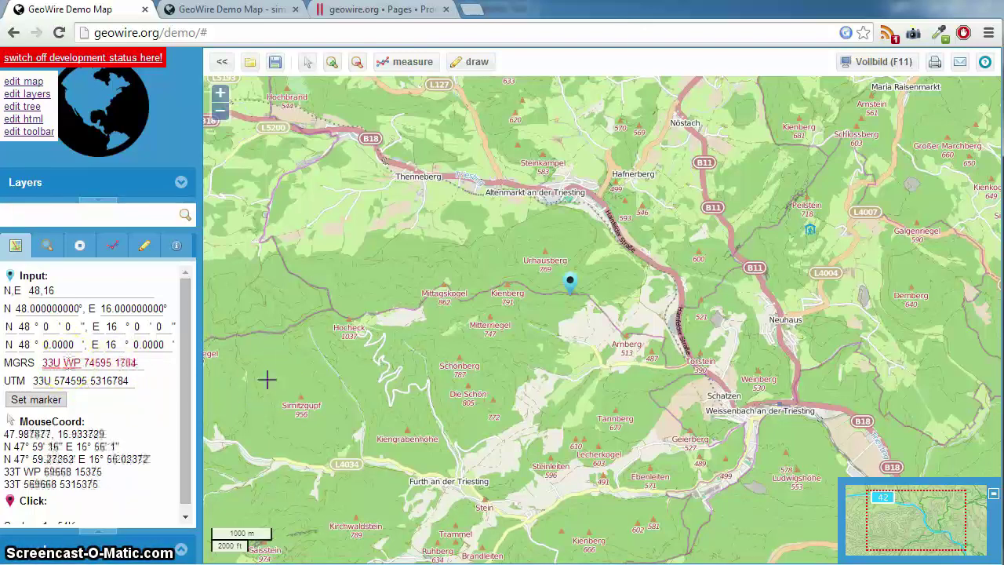
Change the MGRS entry to 33U WP 74595 104 and move the marker there
key(BackSpace)
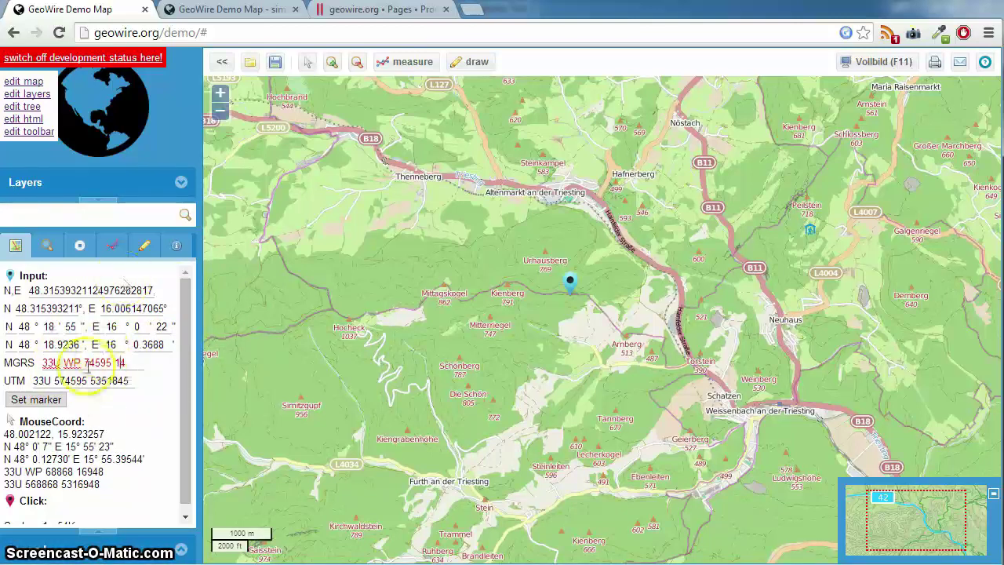
text(0)
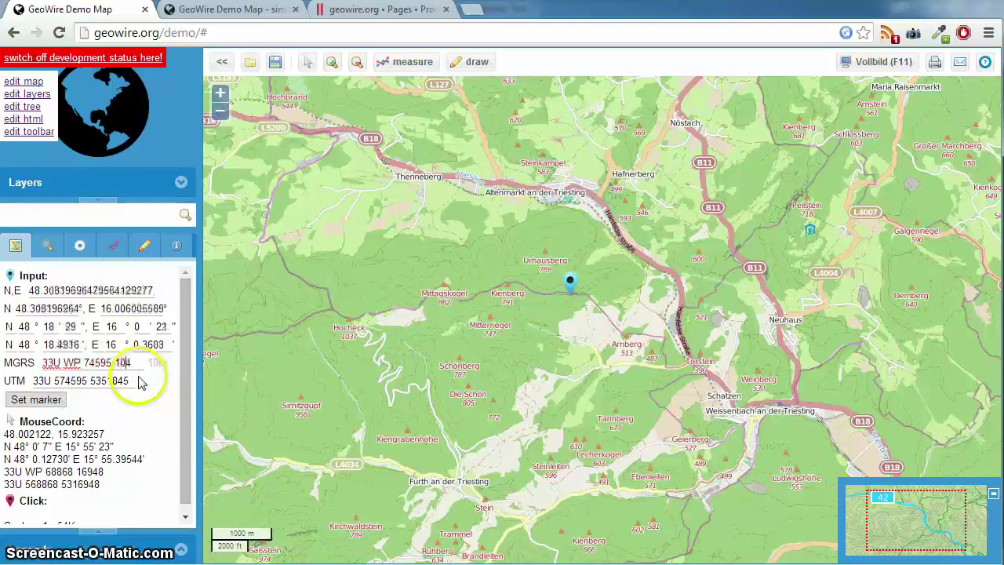
click(35, 400)
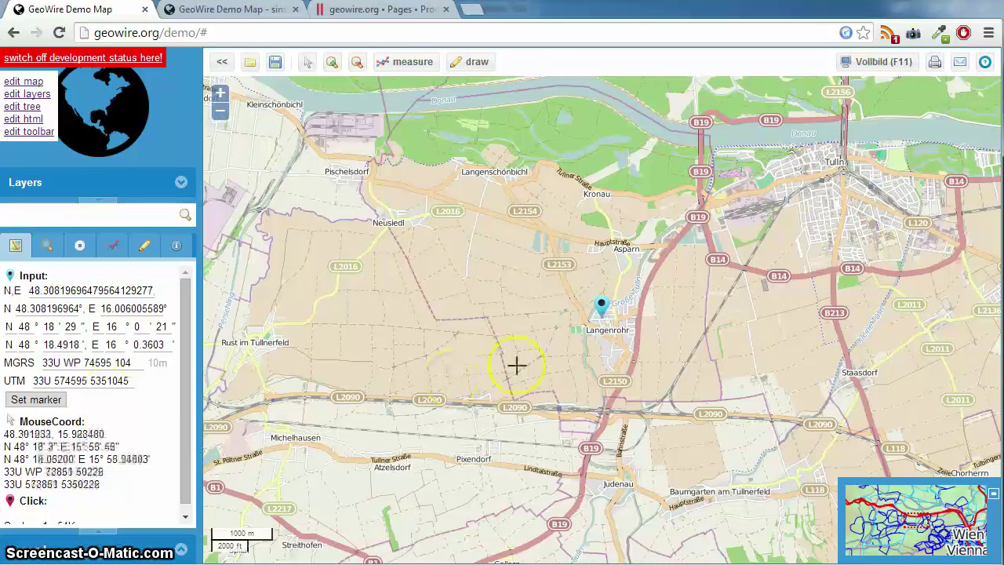
Drop a red click marker near Hankenfeld and select its 48.280703, 15.894418 coordinate readout
drag(516, 364, 594, 296)
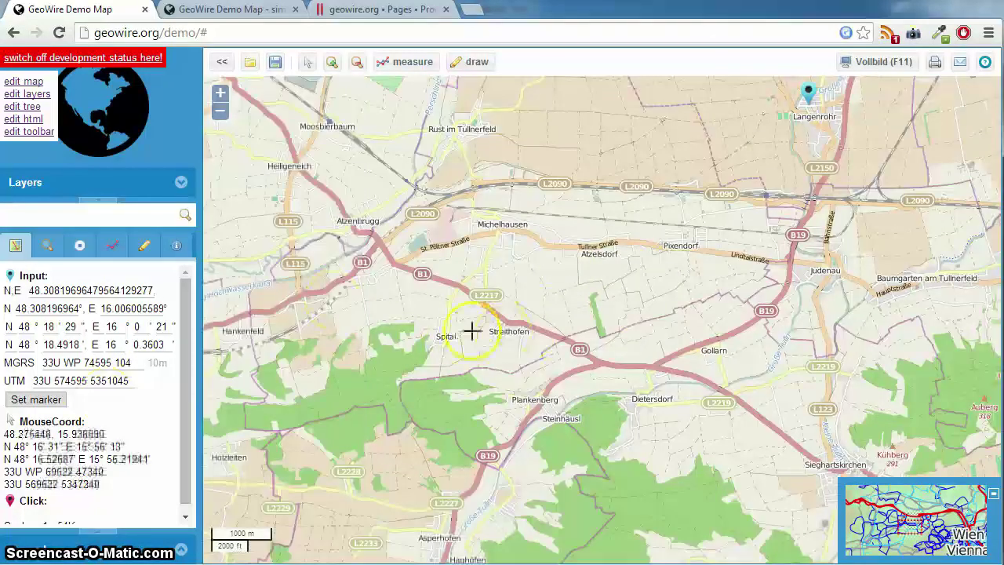
click(298, 294)
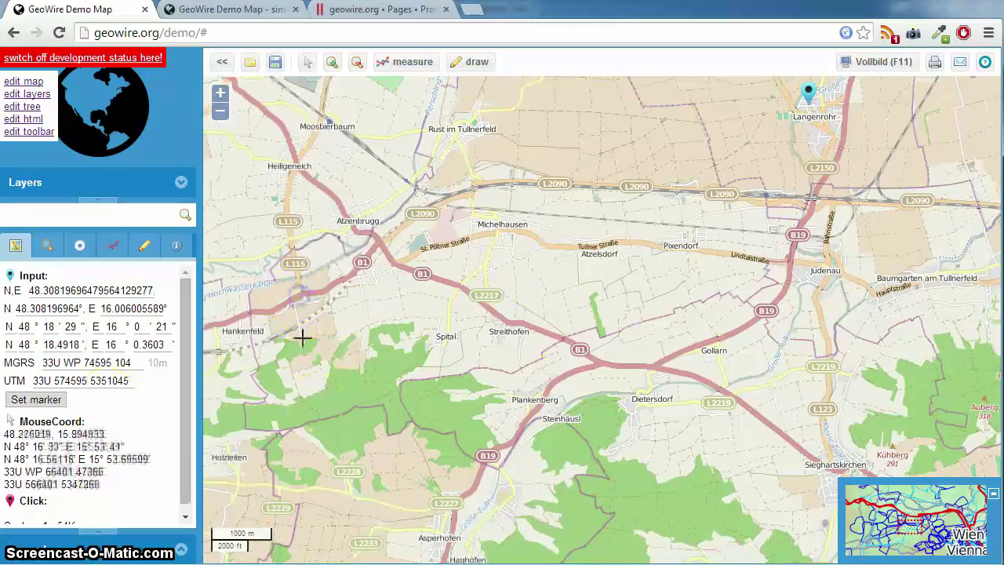
drag(191, 410, 180, 477)
drag(97, 493, 6, 443)
right_click(122, 461)
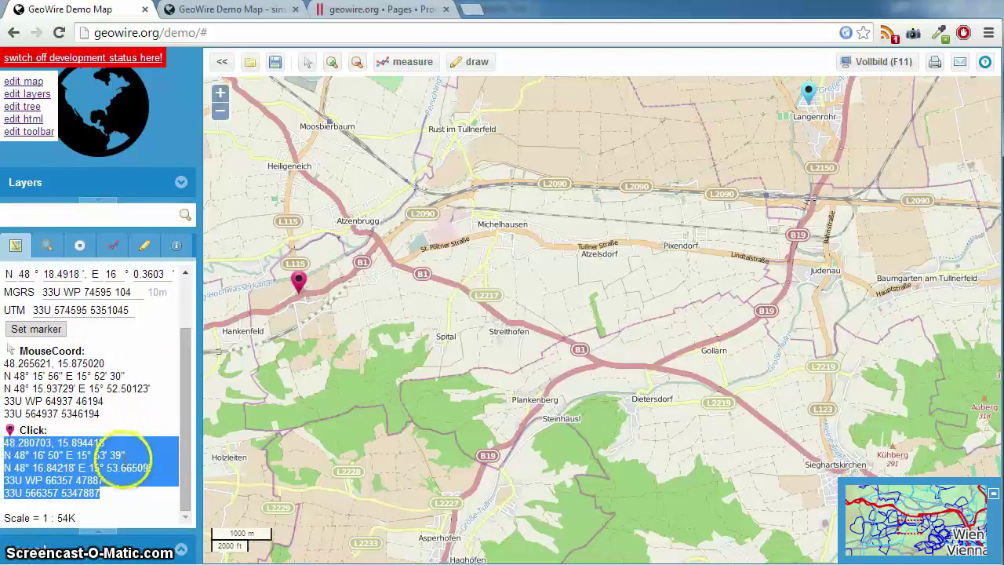
Select the map scale readout, then pan and zoom around Tulln
scroll(455, 402, down, 1)
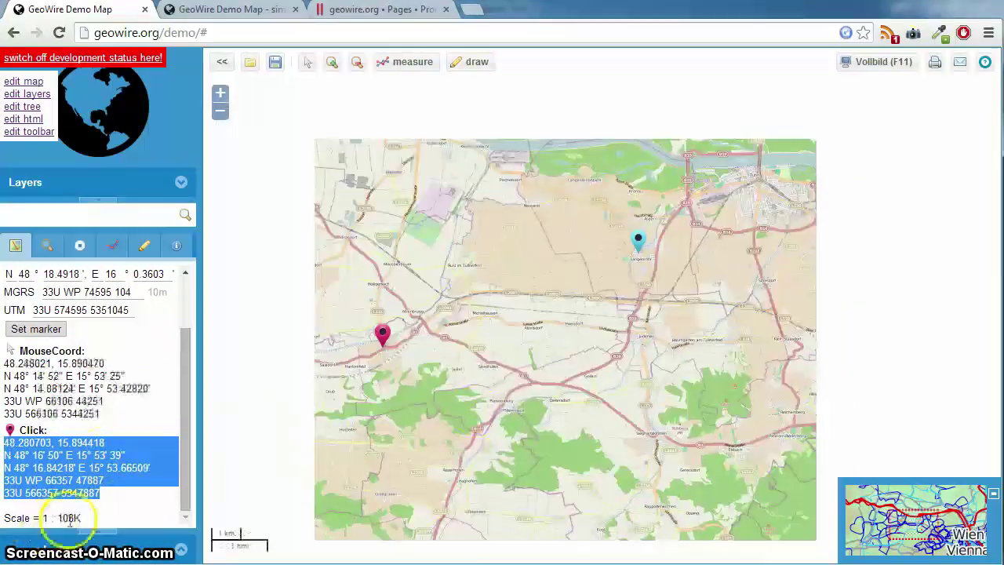
click(90, 520)
triple_click(90, 520)
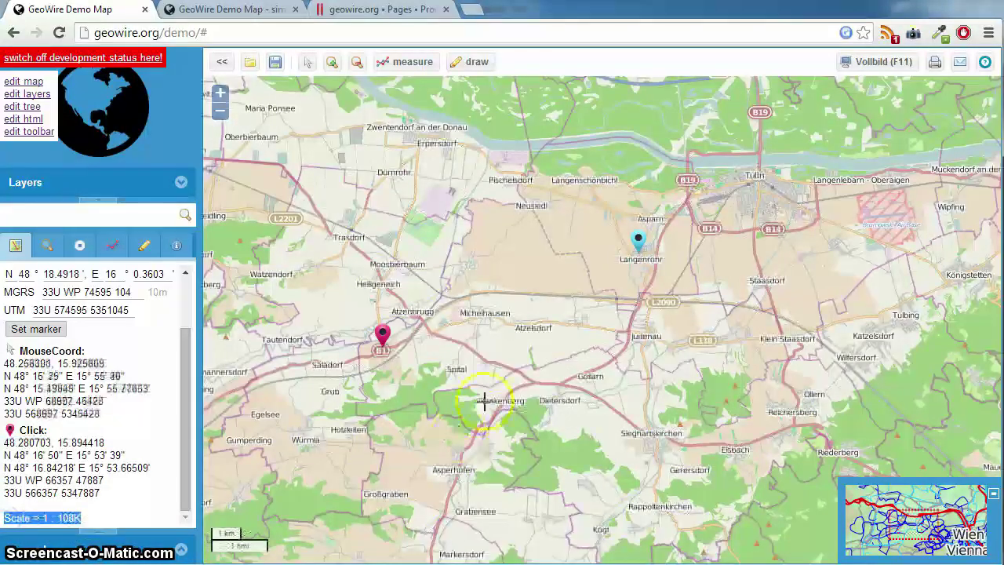
drag(484, 404, 322, 478)
click(442, 443)
scroll(441, 443, down, 1)
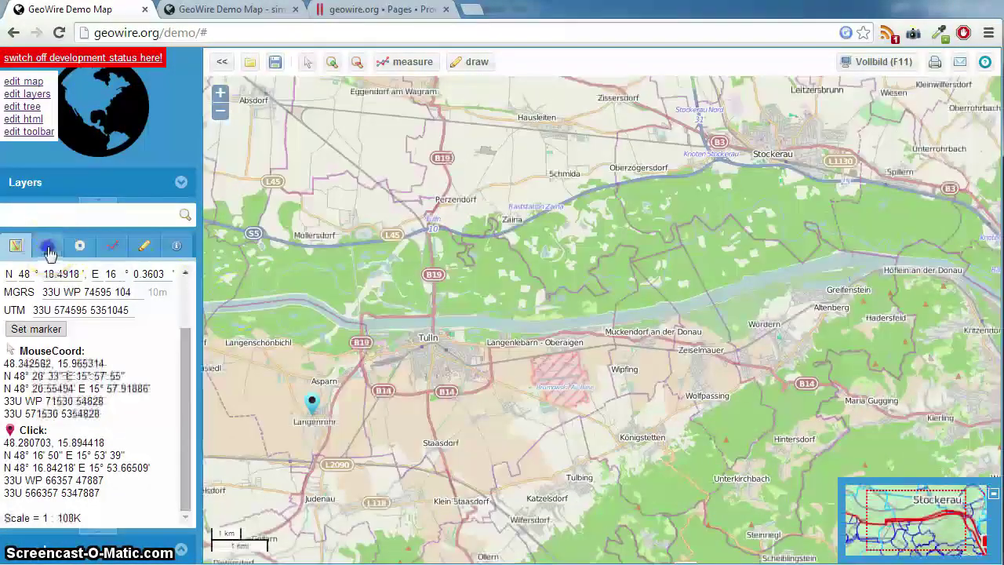
Run a place search for 's' that times out, then show the 200 m radius-circle options
click(47, 246)
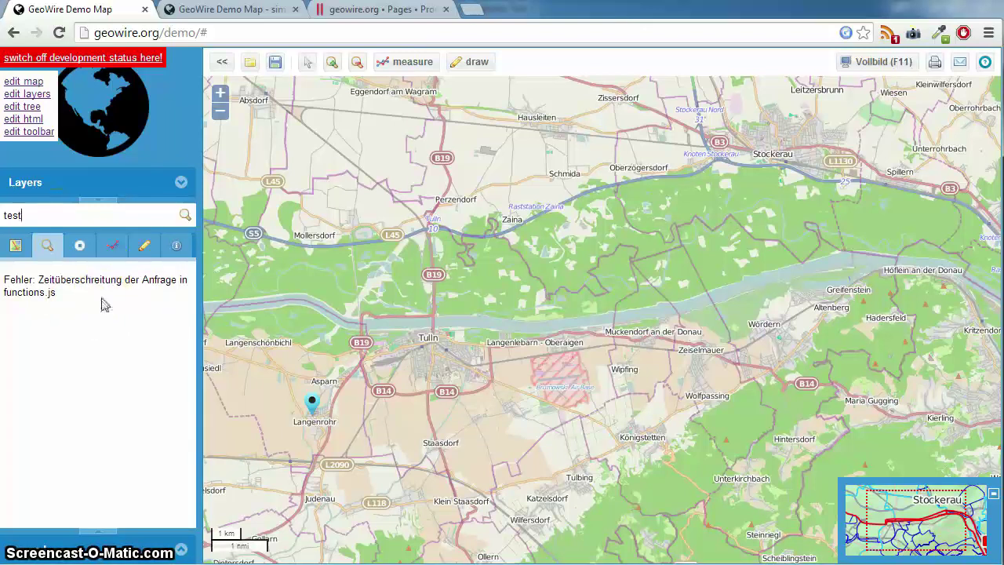
text(ssa)
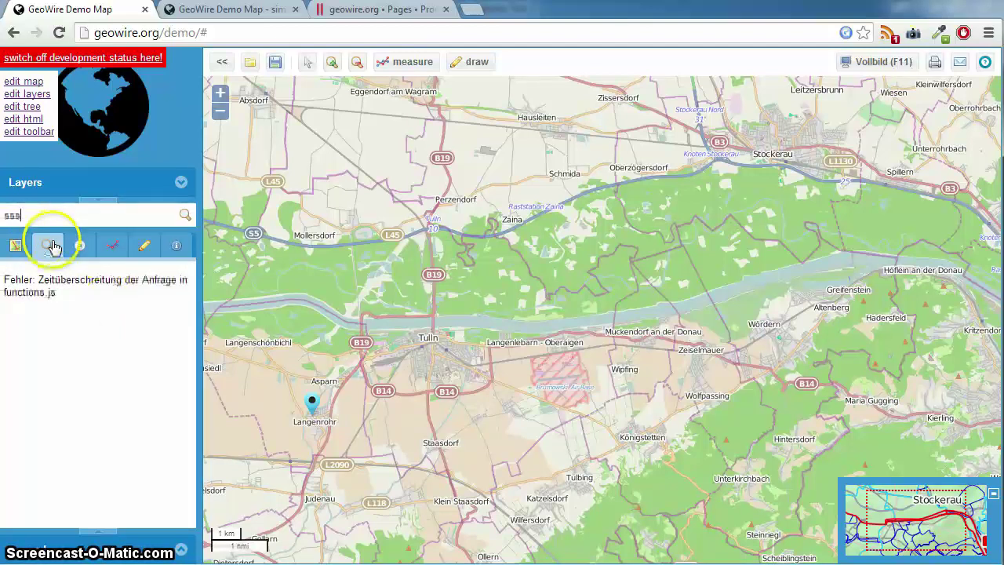
click(79, 245)
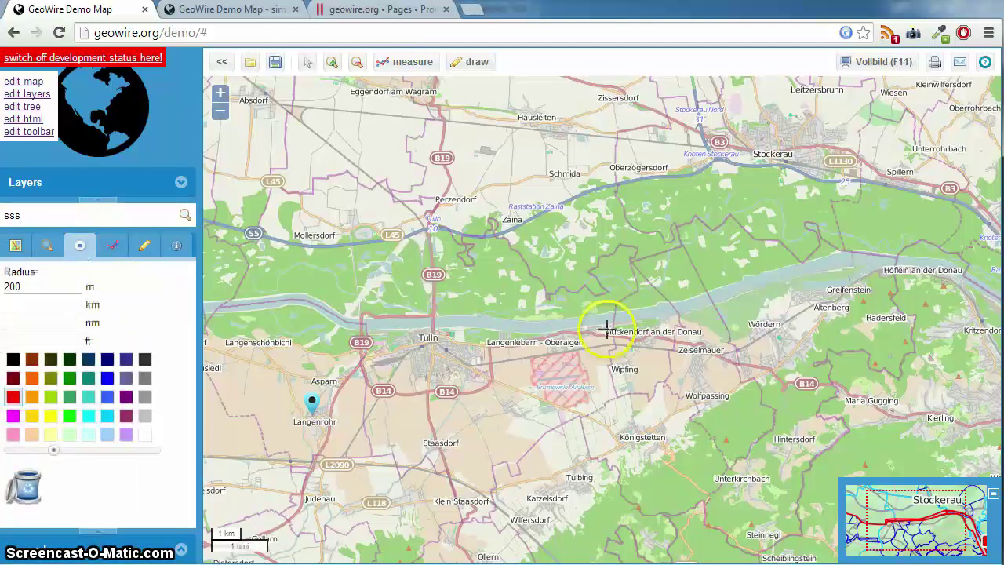
Set the radius to 50 km, choose green, and place a circle at Wien
scroll(607, 328, down, 3)
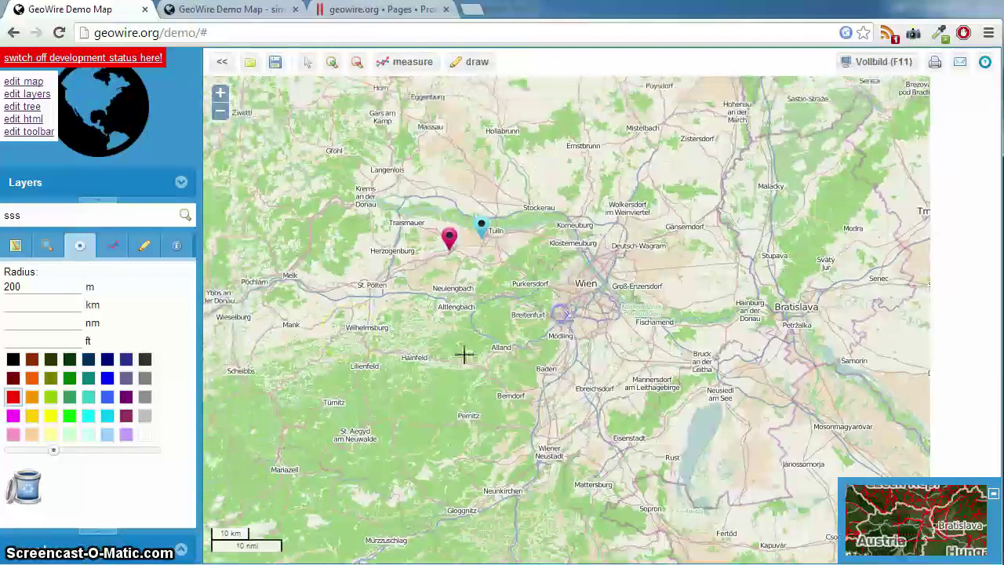
click(63, 292)
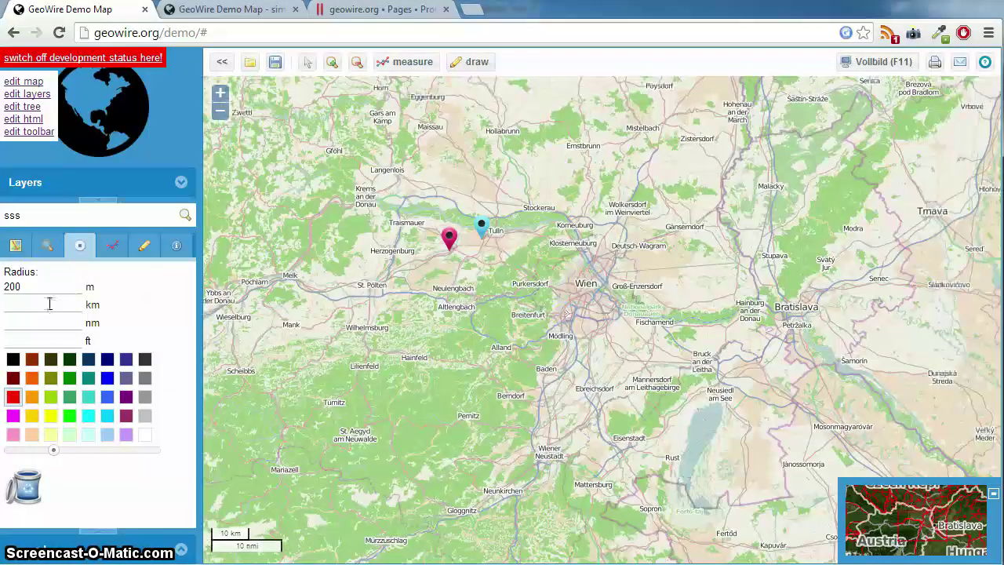
text(50)
click(56, 285)
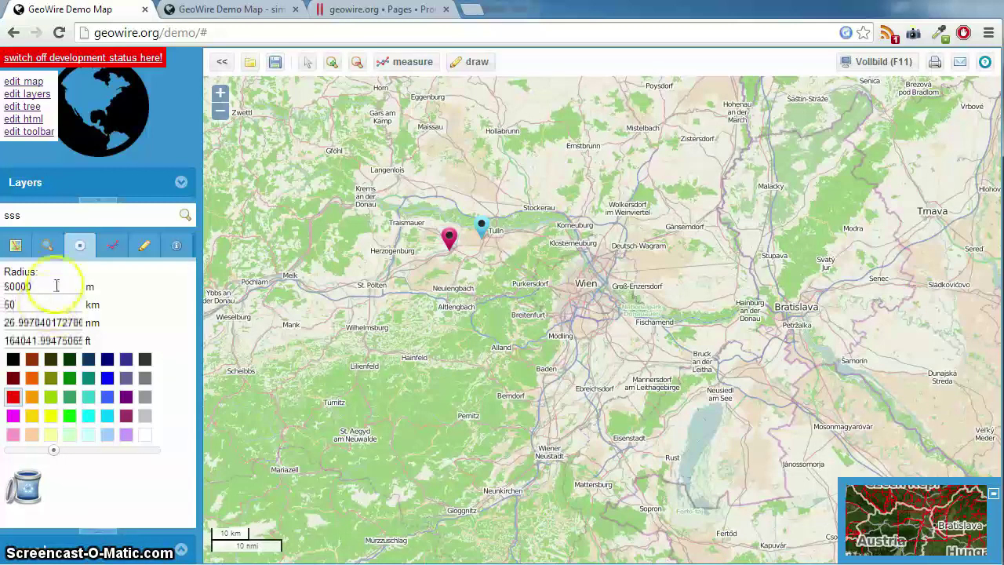
click(70, 417)
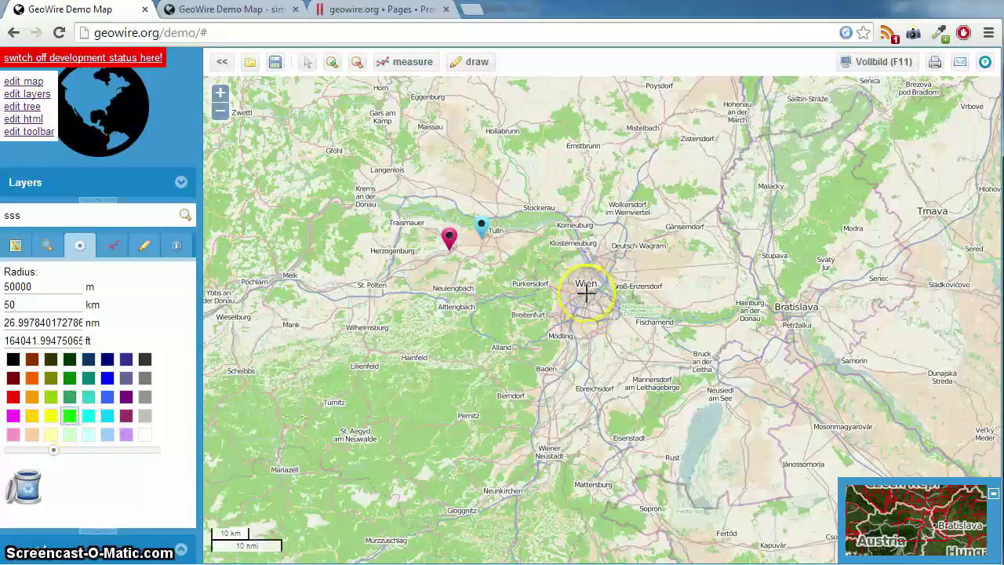
click(586, 293)
Recentre the map and move the green circle east toward Bratislava
scroll(522, 287, down, 2)
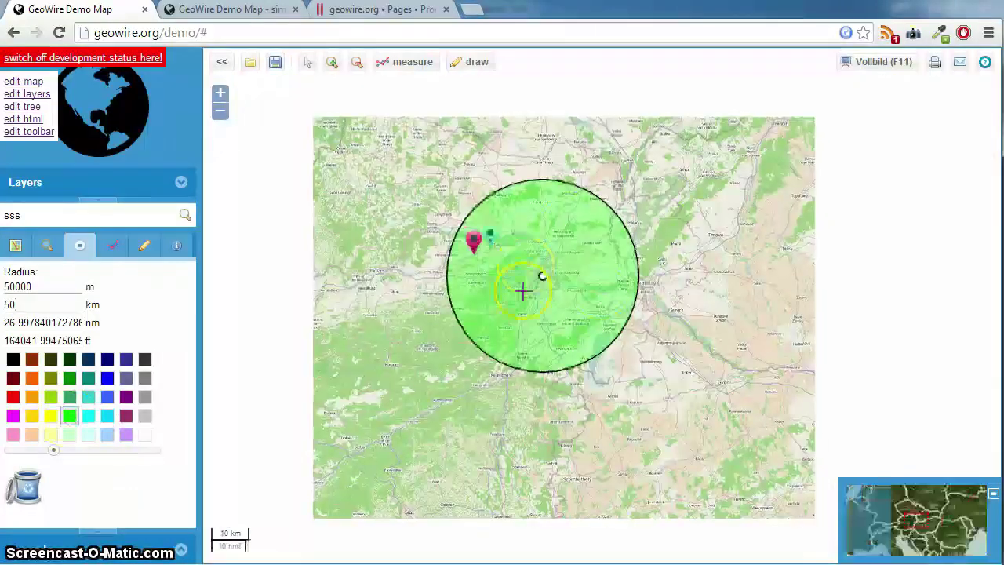
drag(473, 346, 547, 375)
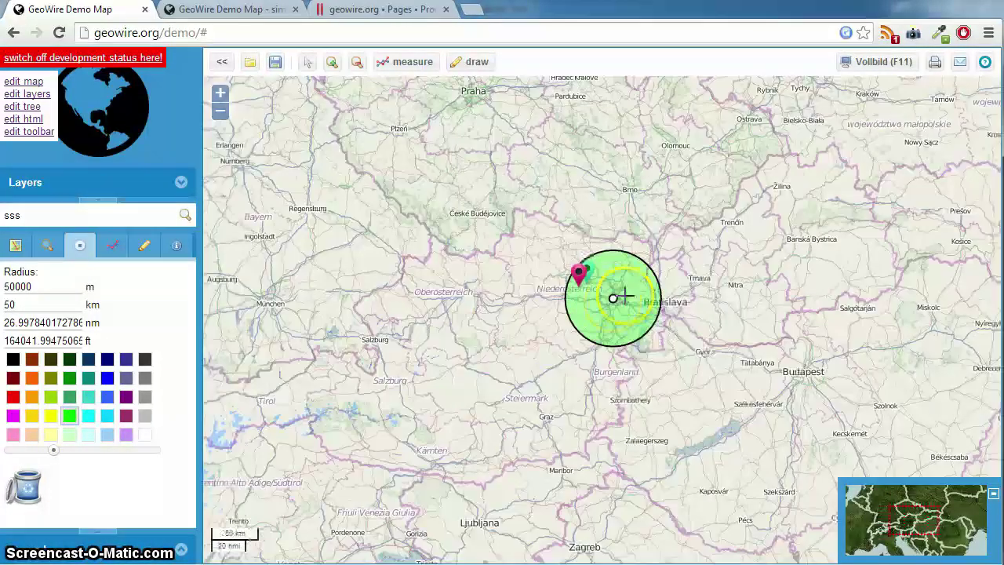
mouse_move(596, 299)
mouse_down()
mouse_move(381, 209)
mouse_move(615, 295)
mouse_up()
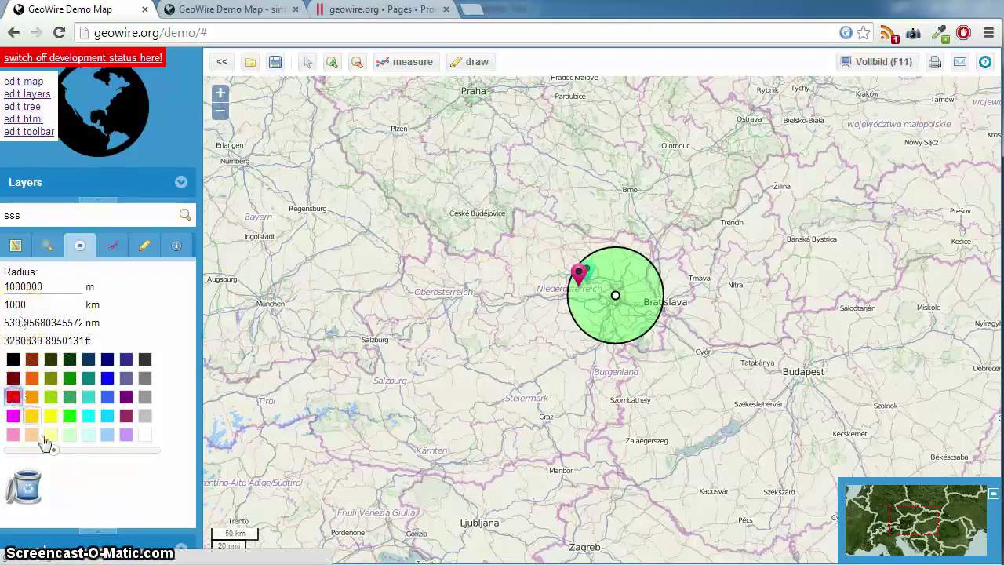
Set circle visibility to 80% and drag a red 1000 km circle onto Greenland
drag(52, 450, 125, 451)
click(90, 538)
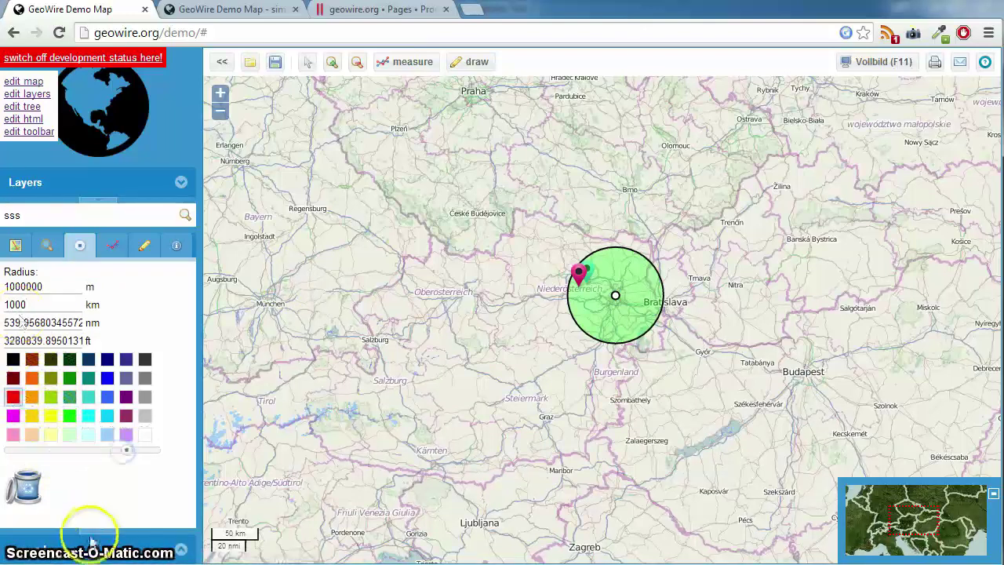
click(442, 375)
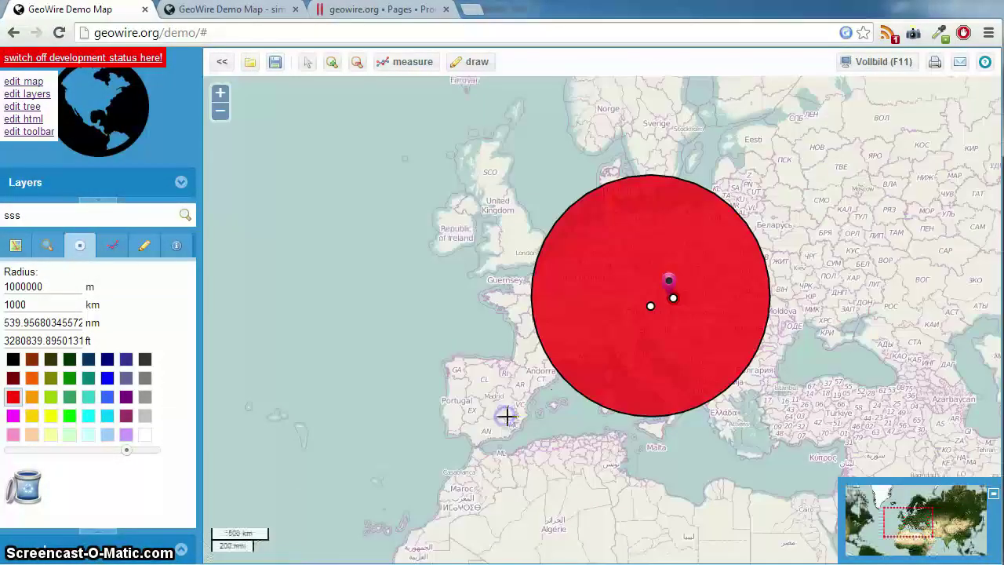
scroll(497, 406, down, 1)
drag(677, 362, 743, 359)
drag(645, 362, 421, 154)
drag(605, 317, 654, 399)
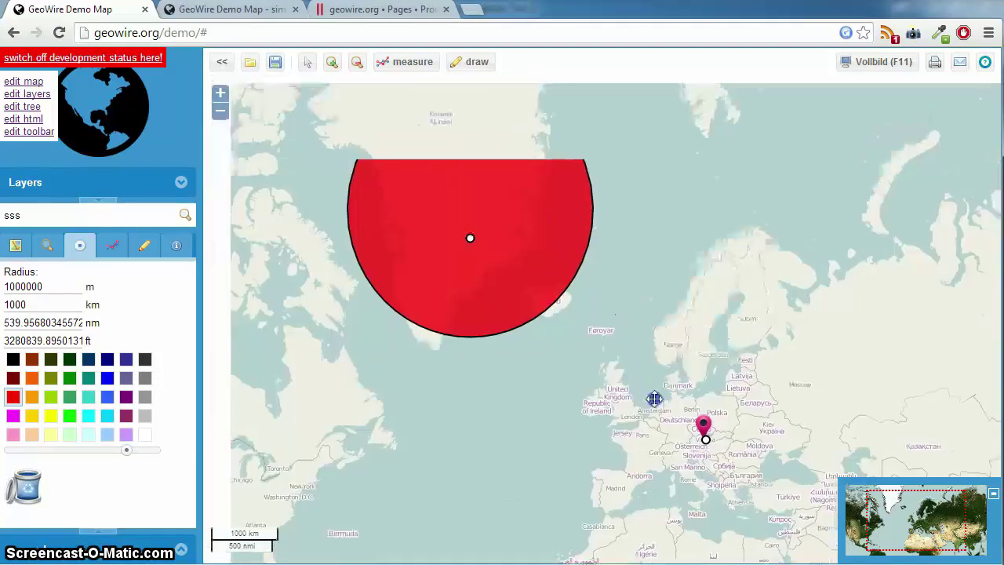
scroll(597, 385, down, 1)
drag(597, 385, 548, 299)
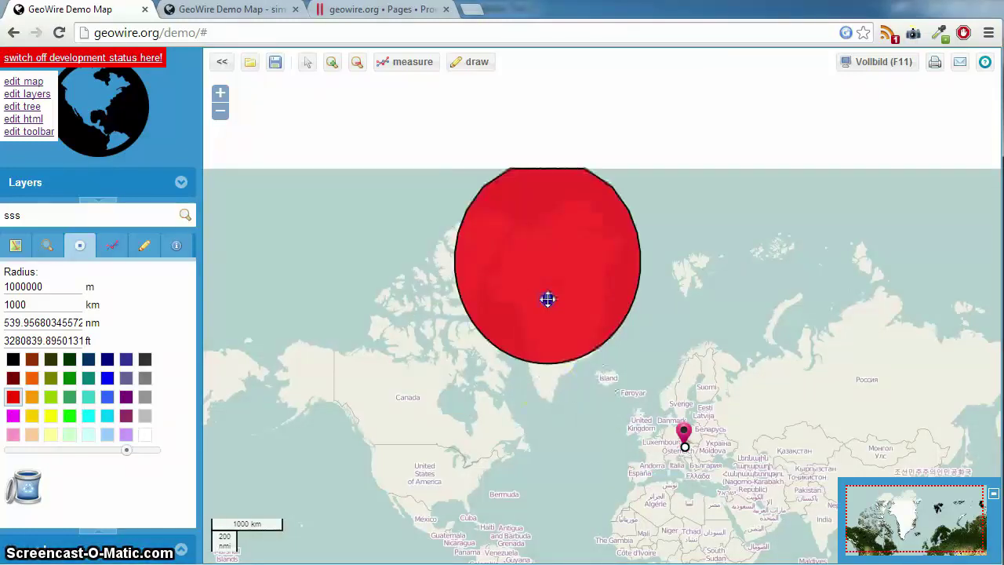
Add red circles over central Europe and North America, then open distance measuring
click(628, 378)
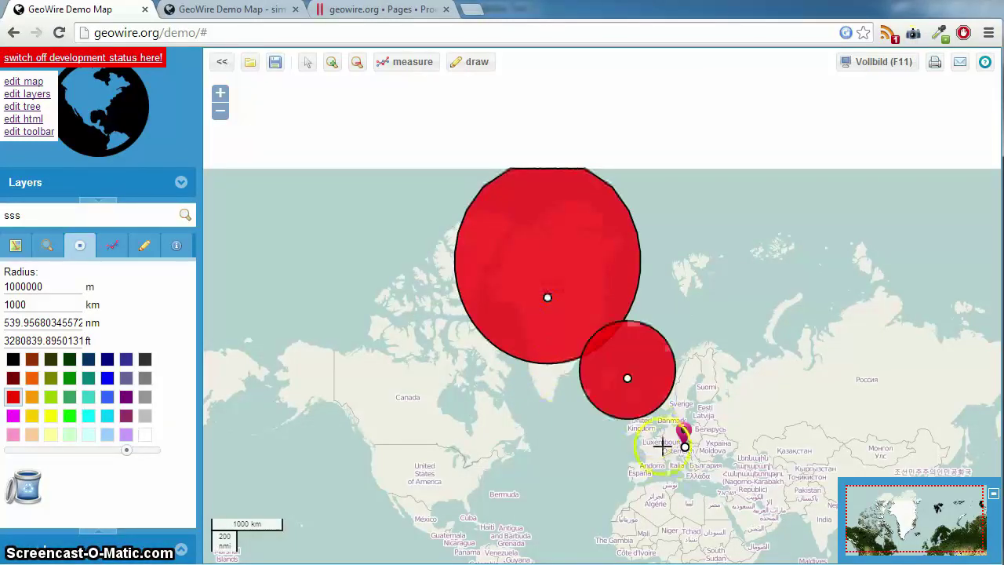
click(669, 449)
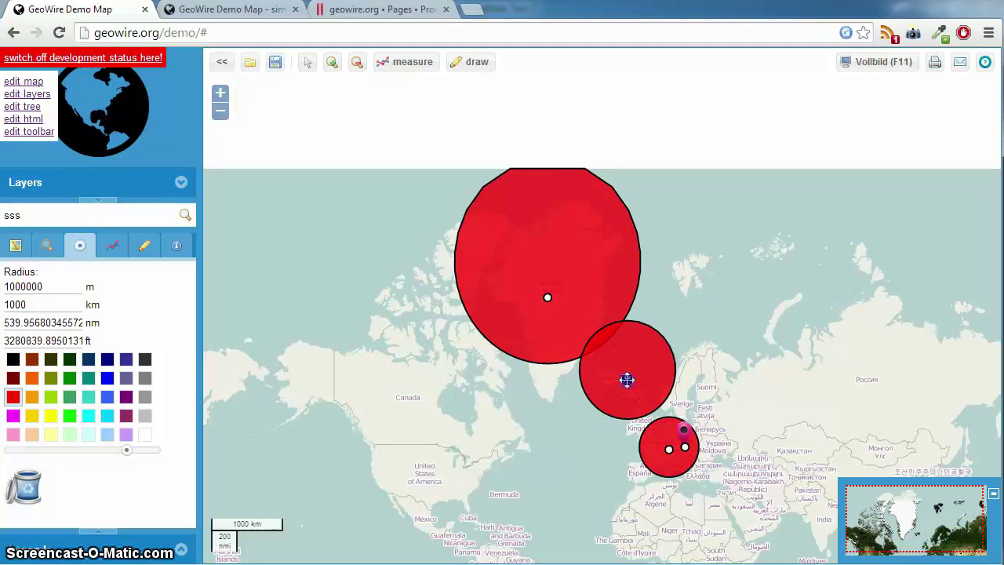
drag(665, 454, 392, 446)
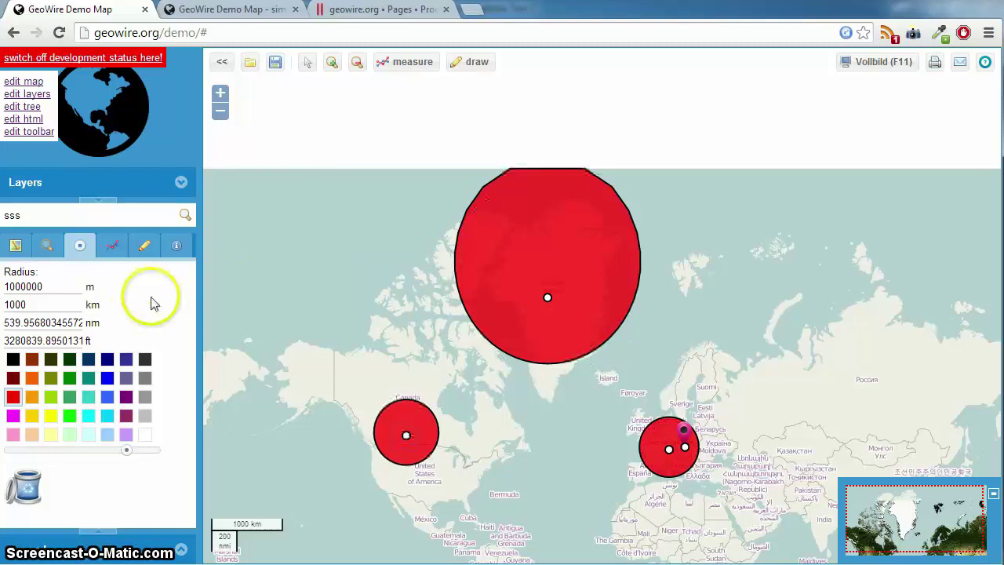
click(113, 245)
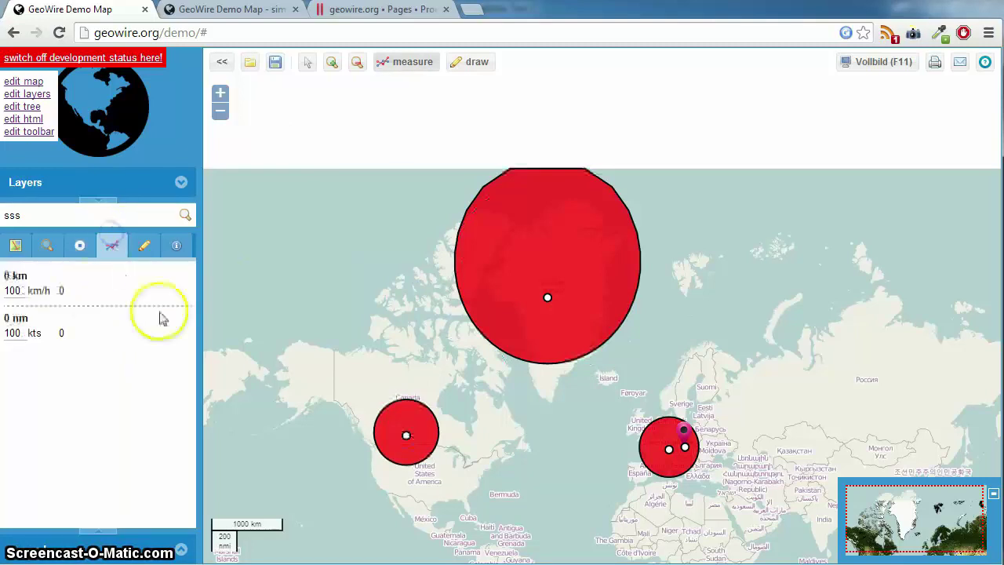
Turn on distance measuring with the map zoomed in to show all of Austria
click(412, 62)
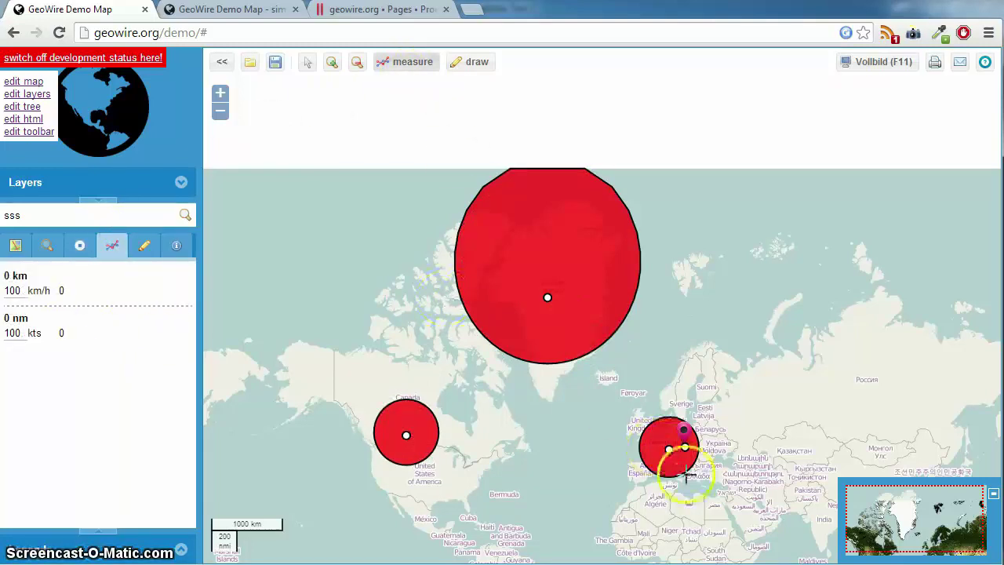
drag(684, 460, 602, 386)
click(590, 377)
click(79, 246)
click(618, 251)
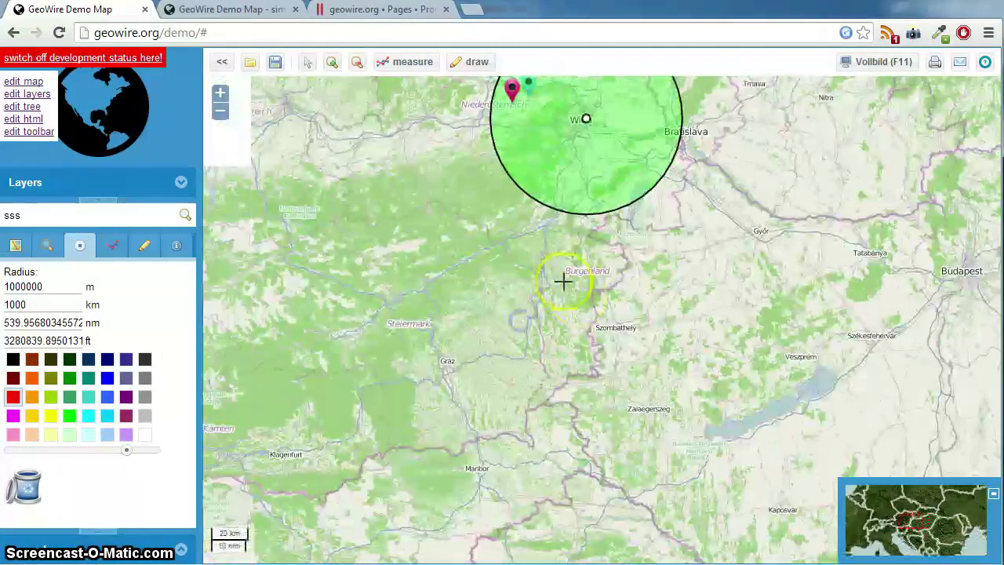
drag(563, 281, 663, 344)
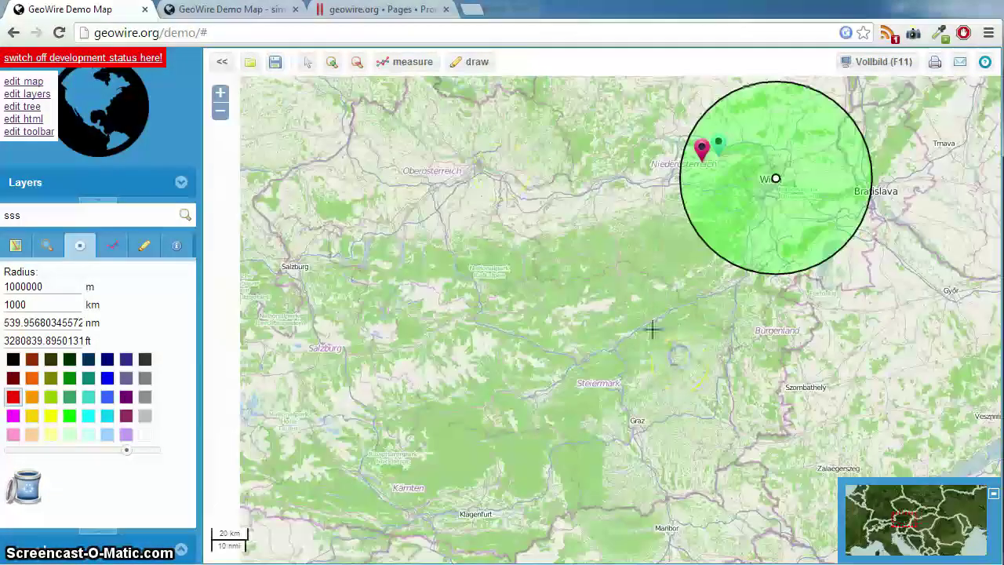
drag(303, 247, 431, 358)
click(340, 93)
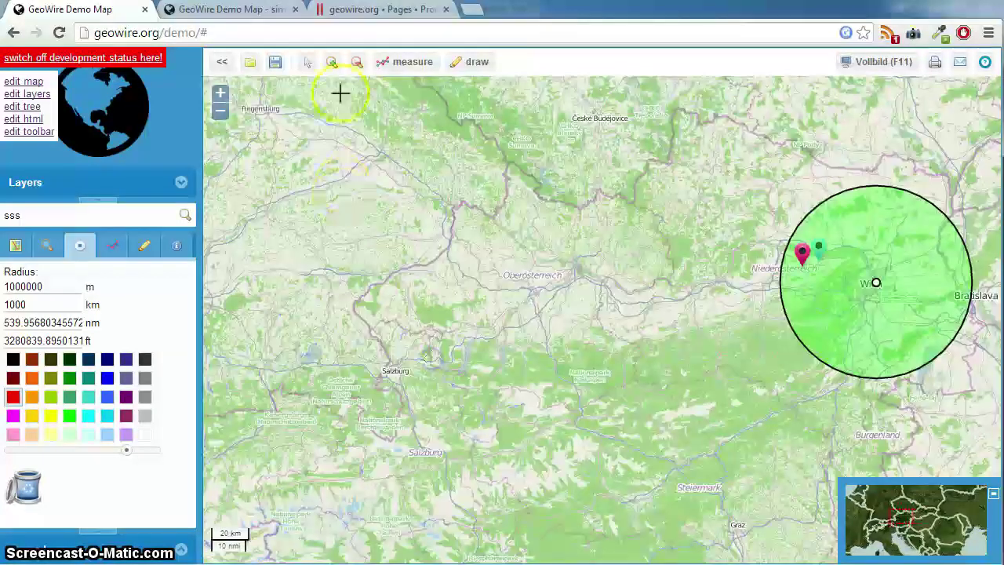
click(410, 62)
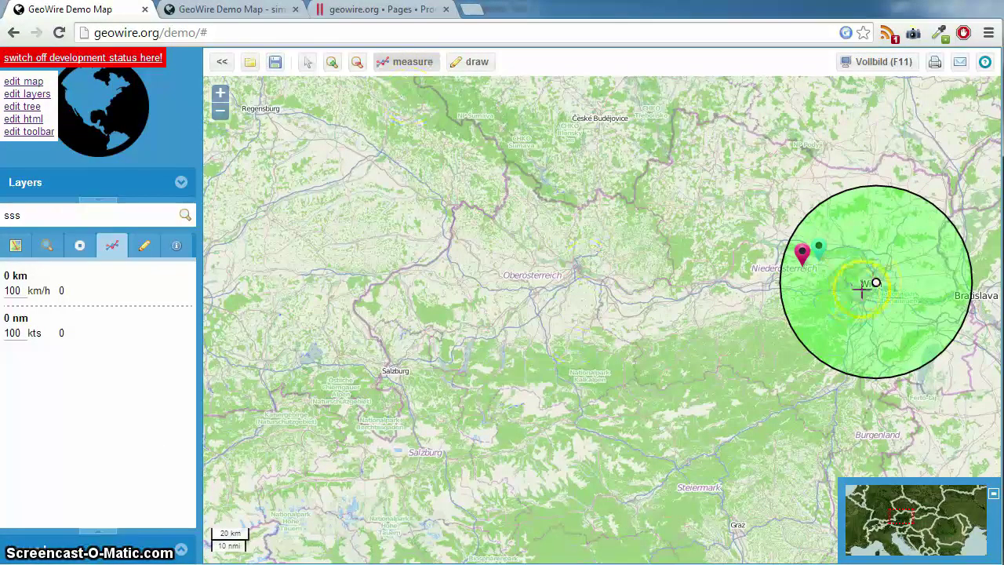
Measure a dashed route from Wien via Oberösterreich to Graz, totalling 453,074 km
drag(884, 299, 885, 329)
drag(872, 276, 578, 271)
click(577, 270)
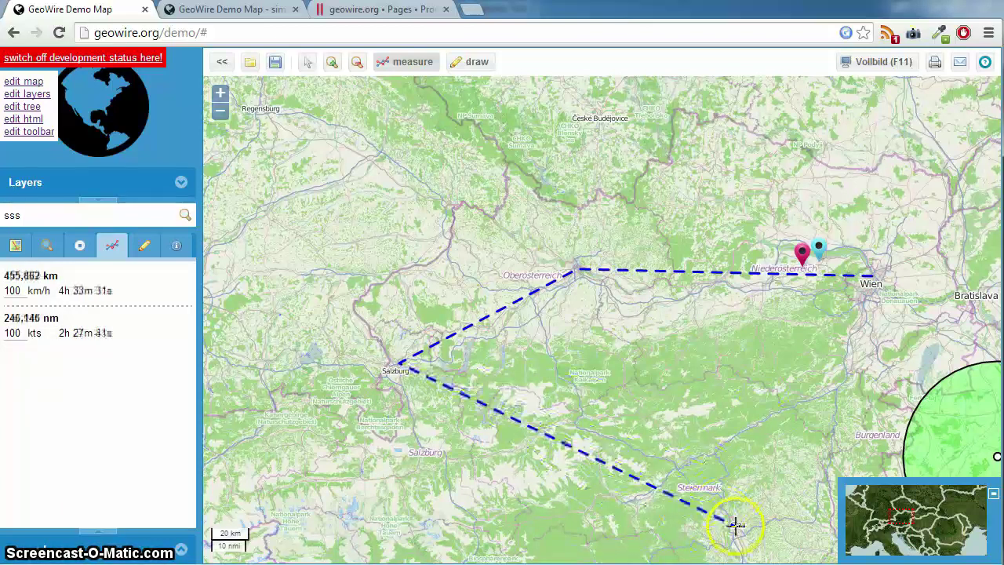
double_click(722, 519)
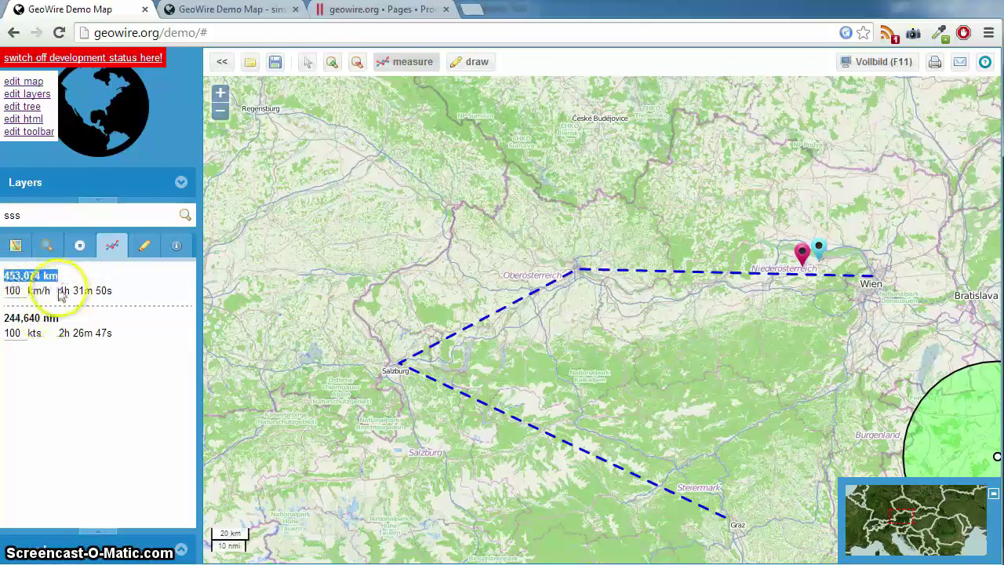
Change the route speed from 100 to 60 kts, giving 4h 4m 38s
drag(60, 290, 115, 290)
click(58, 293)
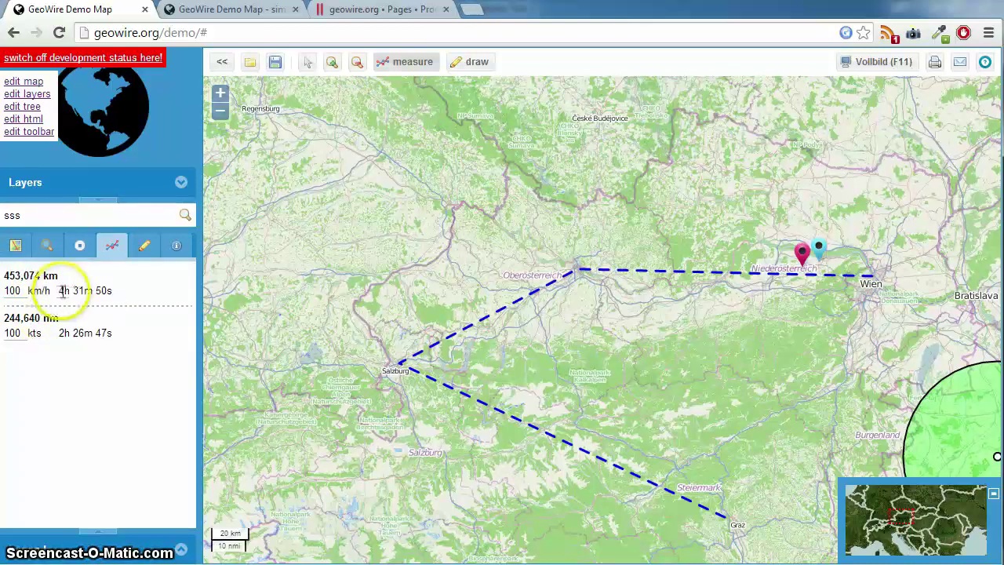
click(26, 332)
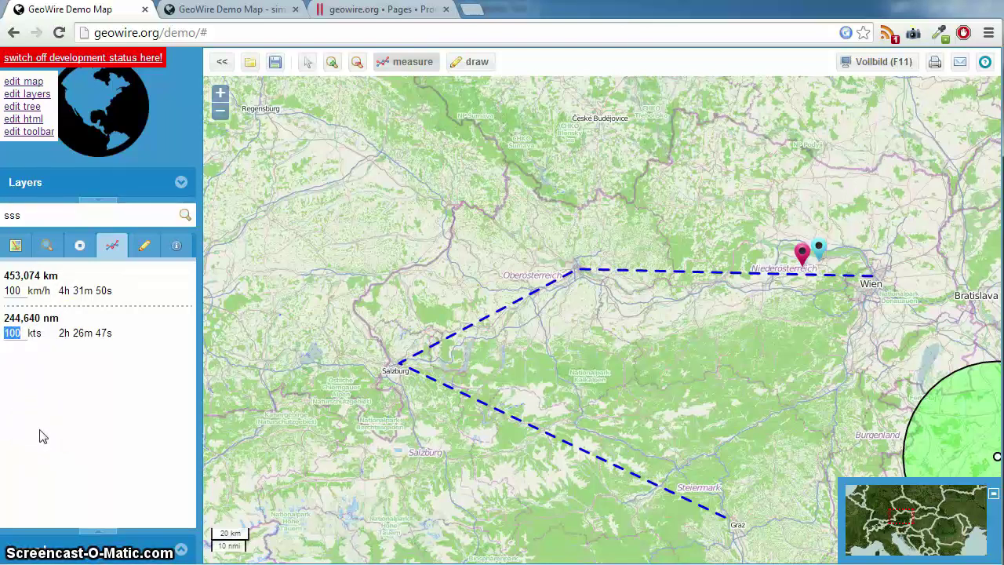
click(28, 333)
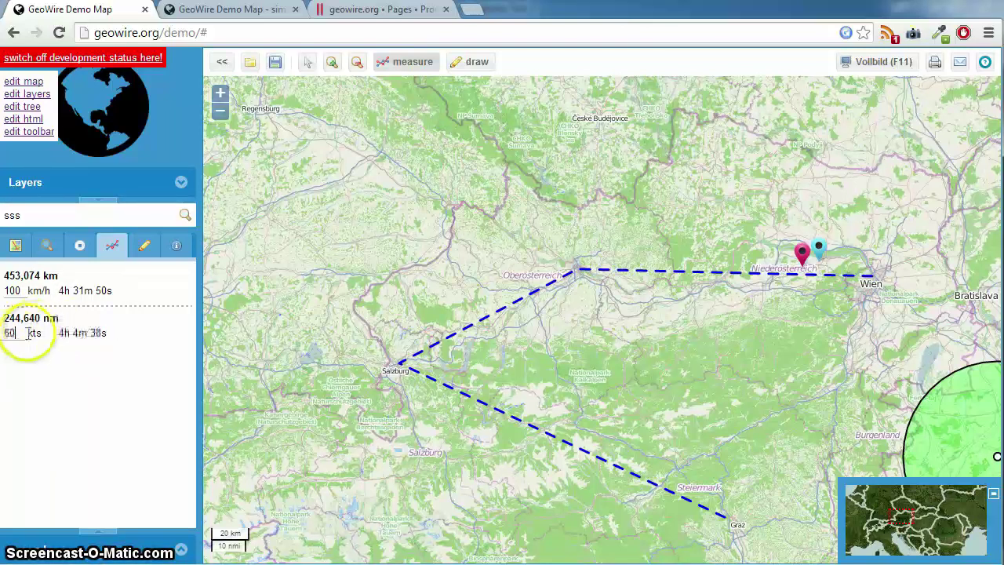